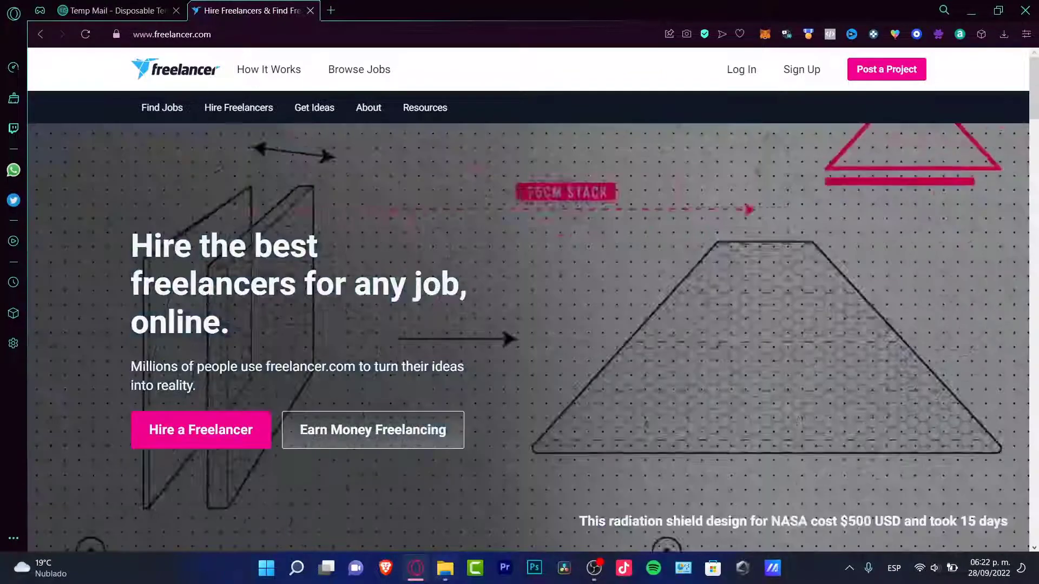
Go to the Sign Up registration form from the Freelancer.com home page header
{"action": "mouse_move", "coordinate": [444, 568]}
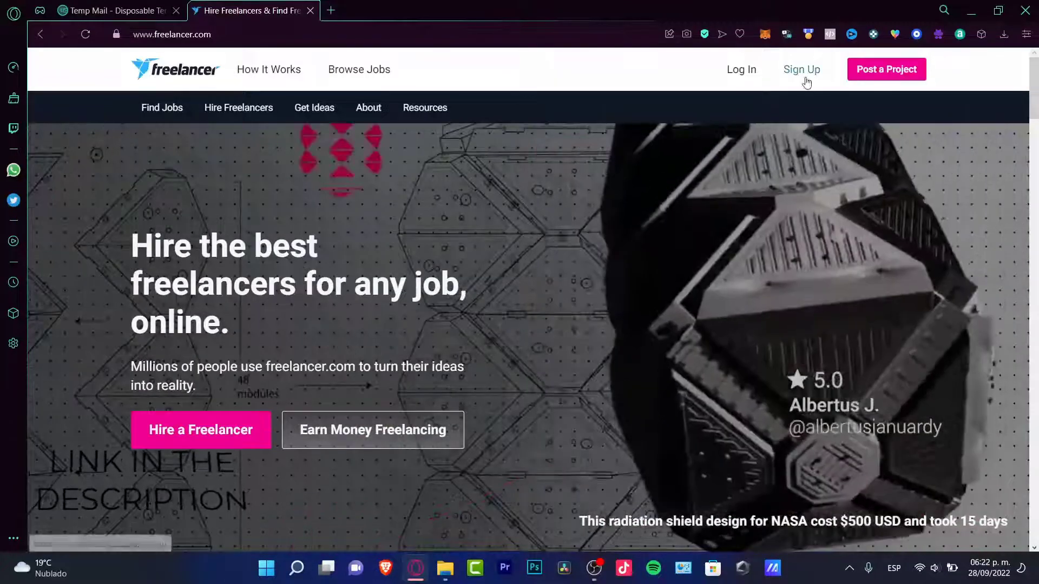
{"action": "left_click", "coordinate": [803, 71]}
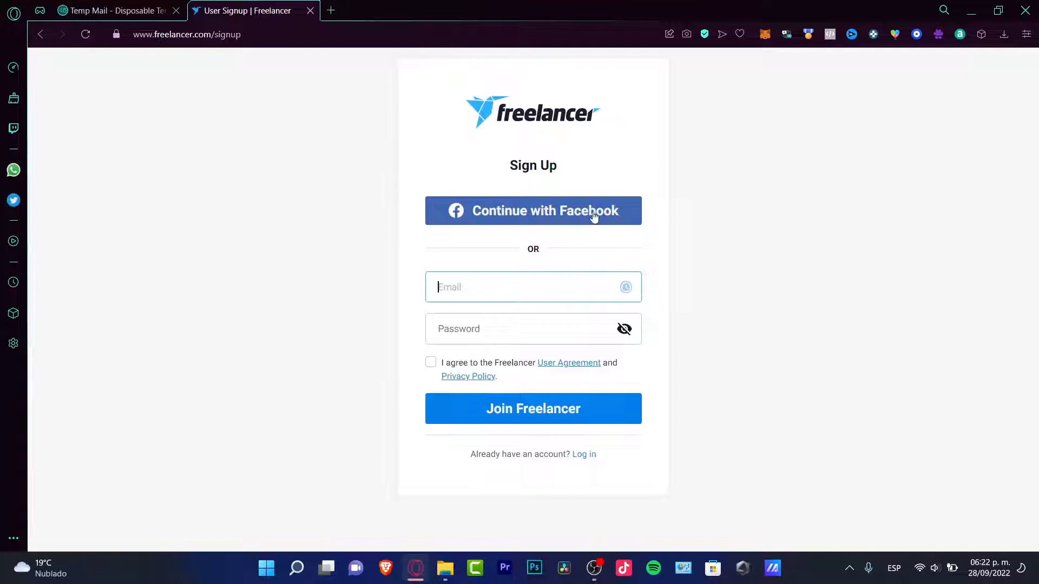
Enter the new account's email and password and submit the registration form
{"action": "left_click", "coordinate": [544, 325]}
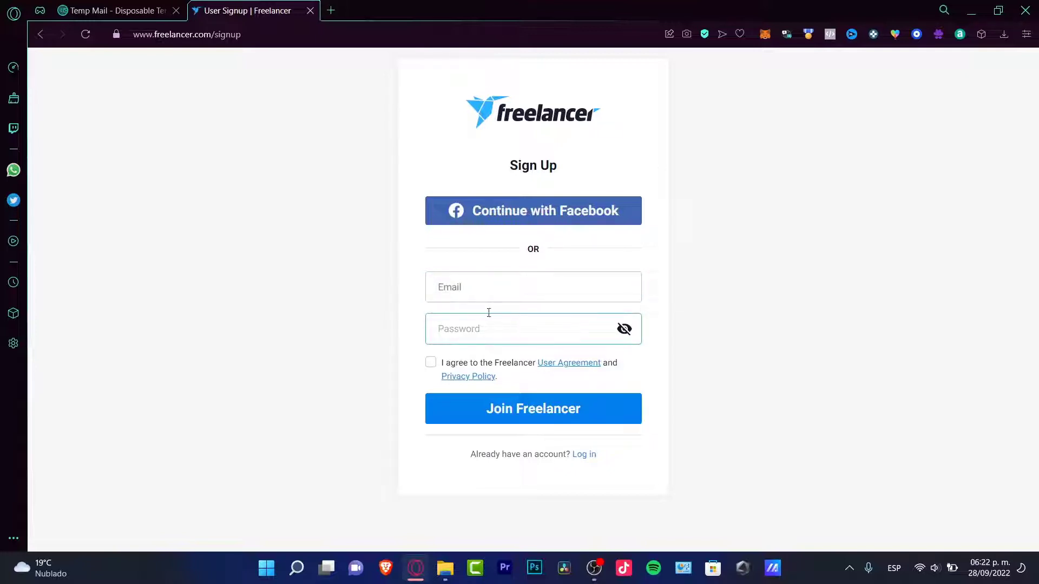
{"action": "left_click", "coordinate": [469, 290]}
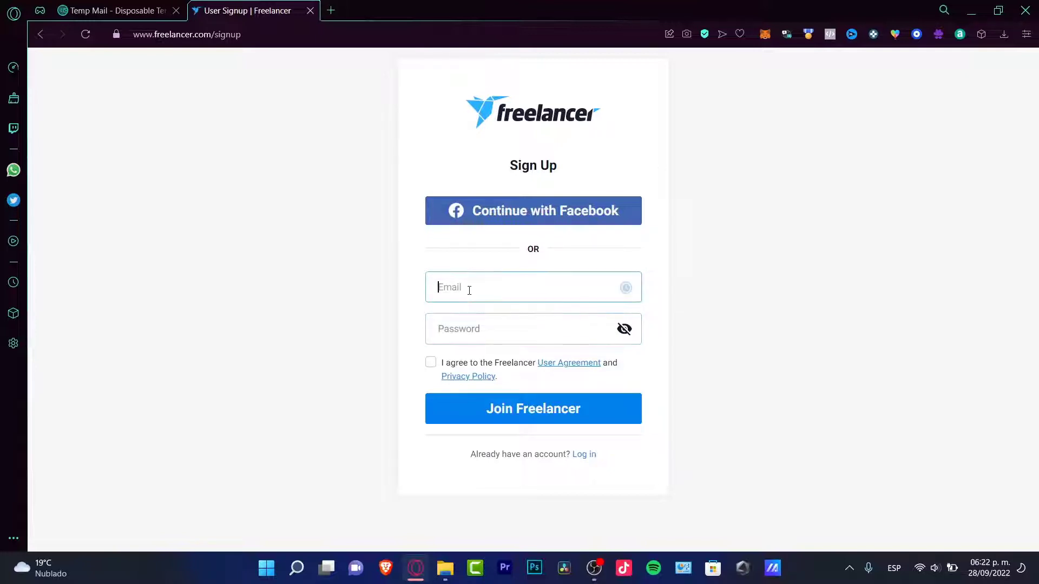
{"action": "left_click", "coordinate": [466, 331]}
{"action": "type", "text": "••••"}
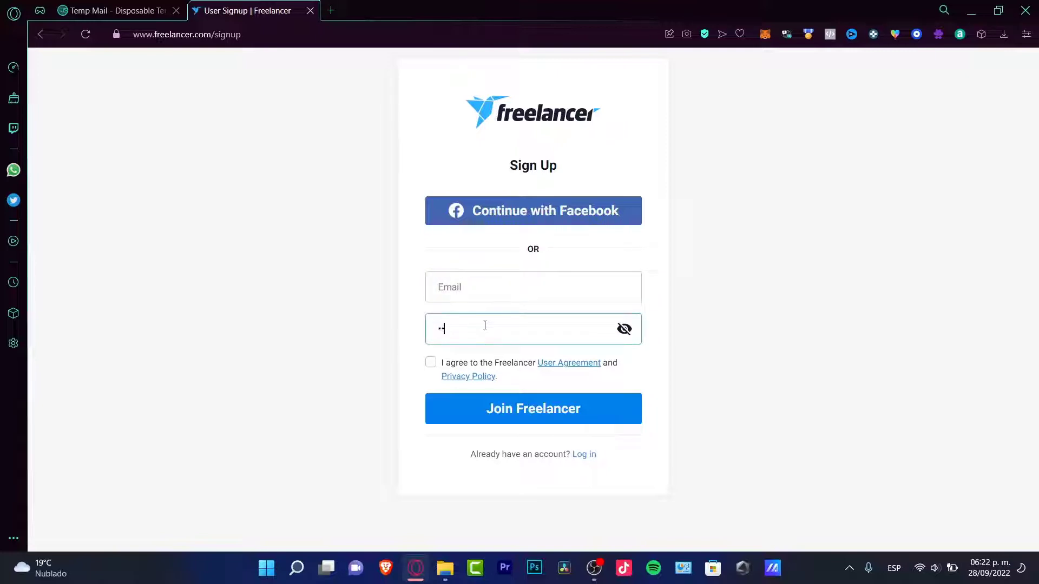
{"action": "key", "text": "Return"}
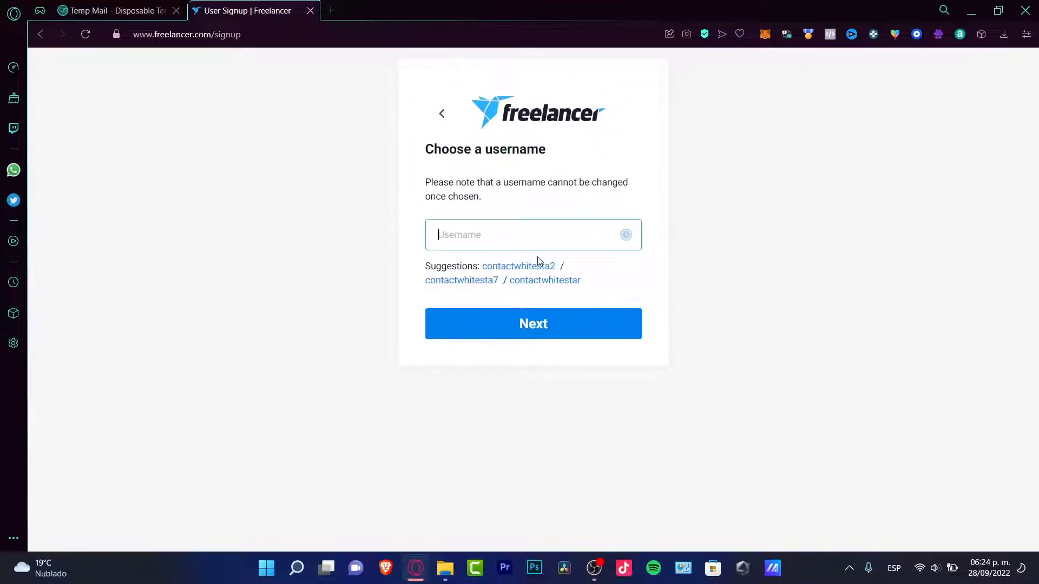
Submit a username, get past the error, and register as a client who wants to hire
{"action": "type", "text": "whitestar"}
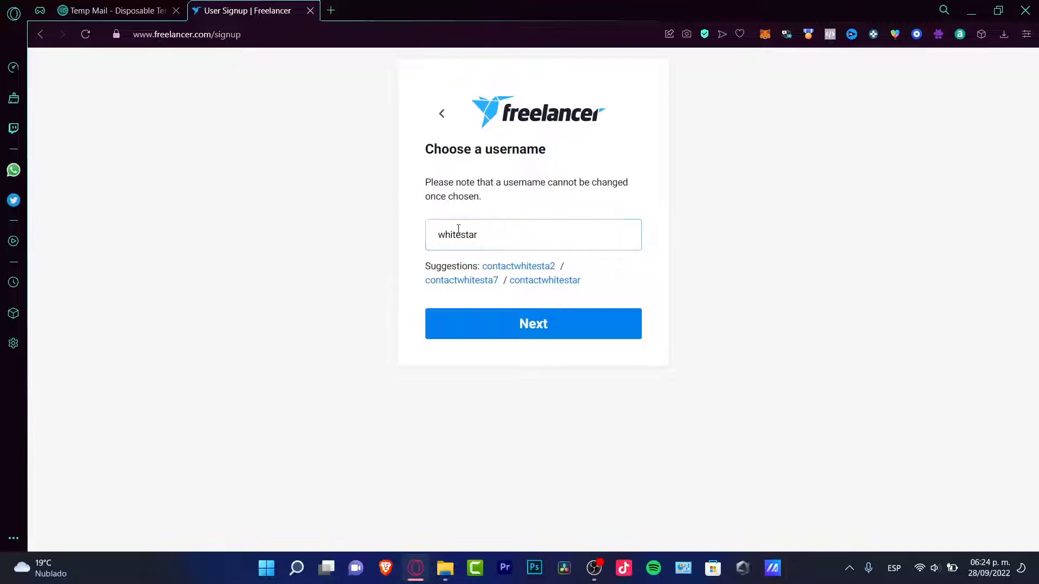
{"action": "left_click", "coordinate": [579, 318]}
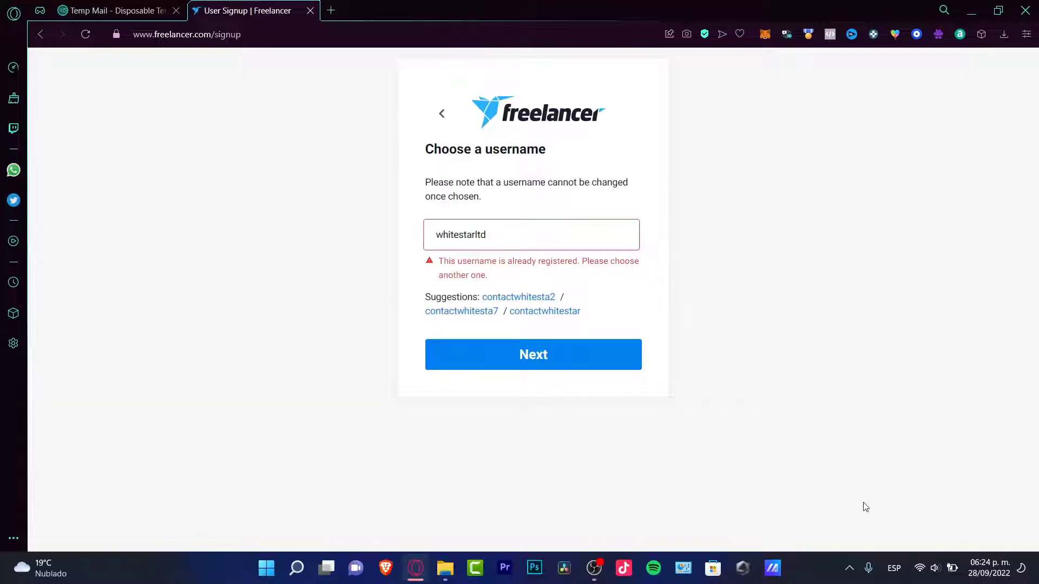
{"action": "key", "text": "Return"}
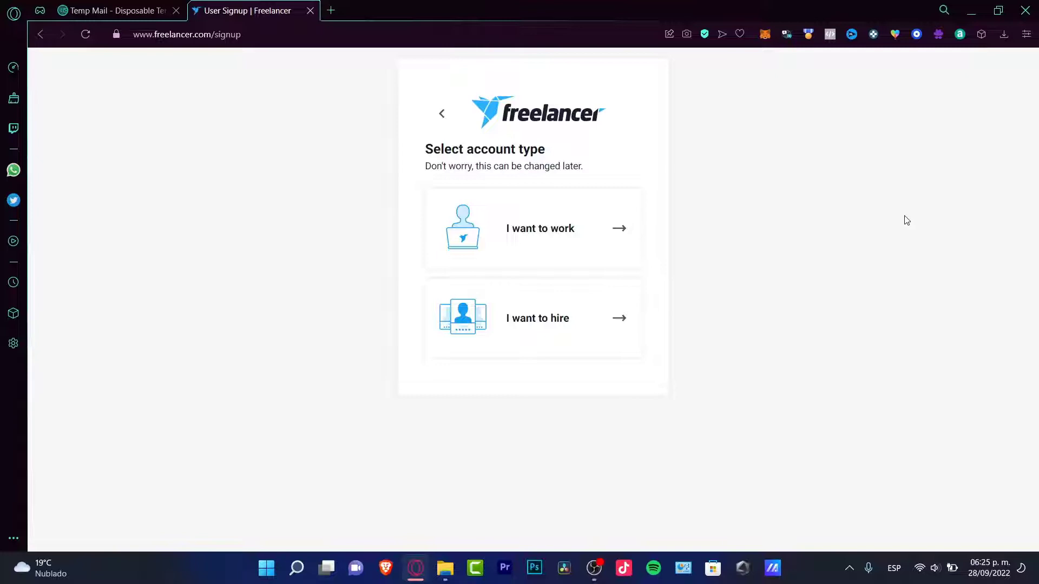
{"action": "left_click", "coordinate": [553, 329]}
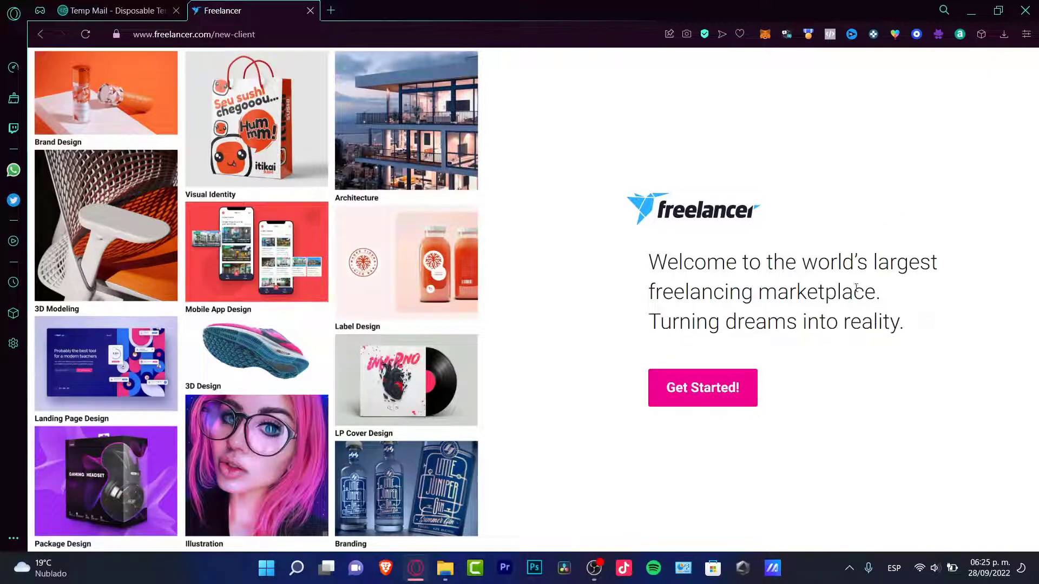
Begin onboarding with Get Started! and open Explore Showcase in a new tab
{"action": "left_click", "coordinate": [694, 380]}
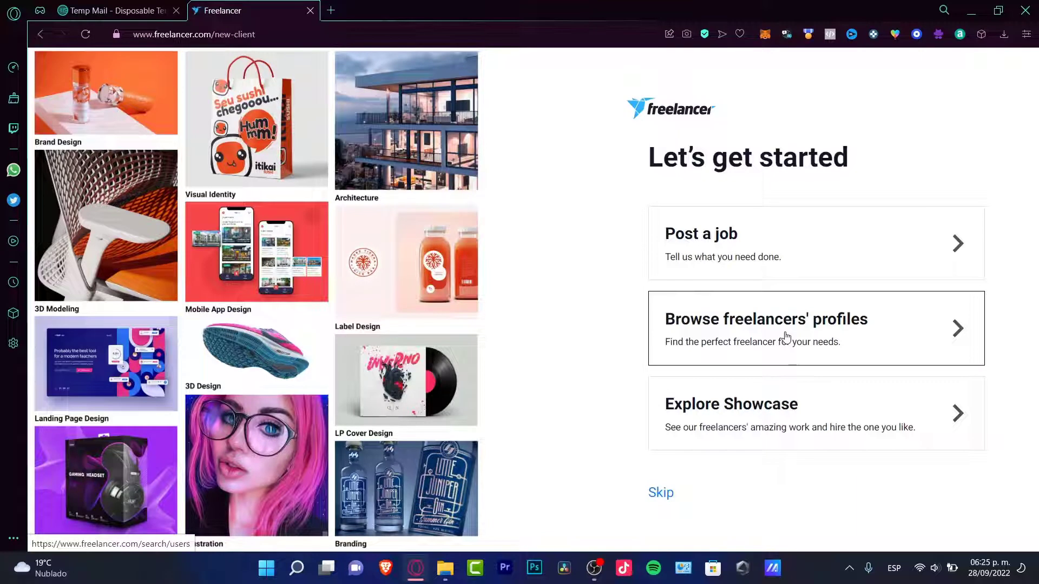
{"action": "right_click", "coordinate": [824, 406]}
{"action": "left_click", "coordinate": [866, 208]}
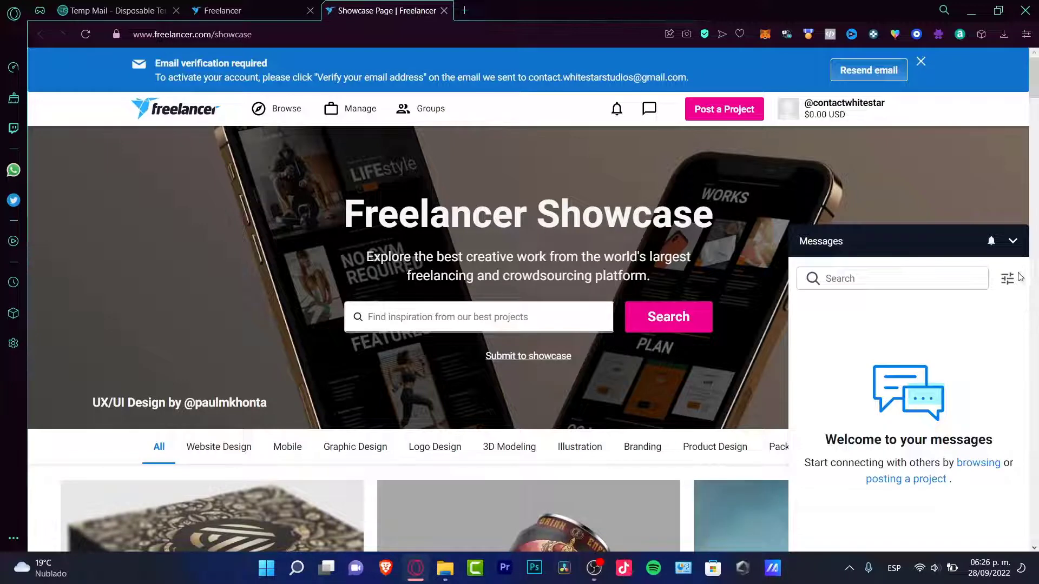
Collapse the Messages panel and browse the Showcase gallery
{"action": "left_click", "coordinate": [1012, 240]}
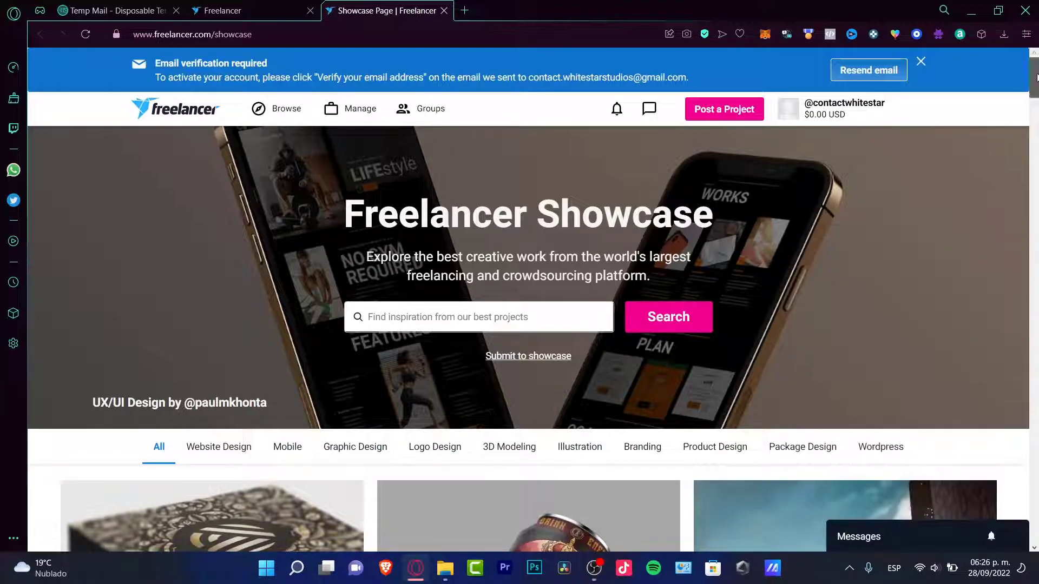
{"action": "left_click_drag", "start_coordinate": [1036, 77], "coordinate": [1036, 155]}
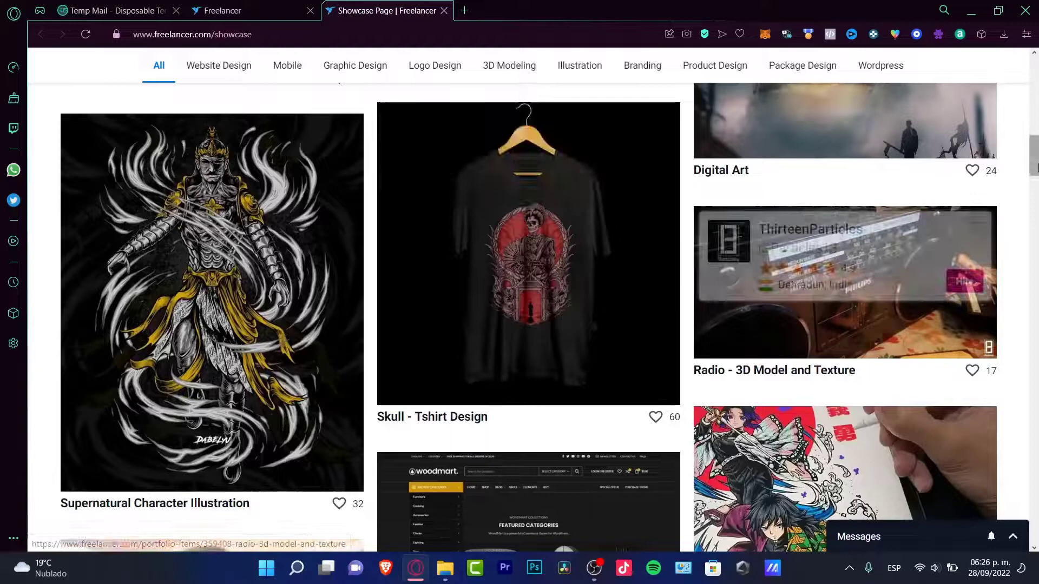
{"action": "mouse_move", "coordinate": [494, 212]}
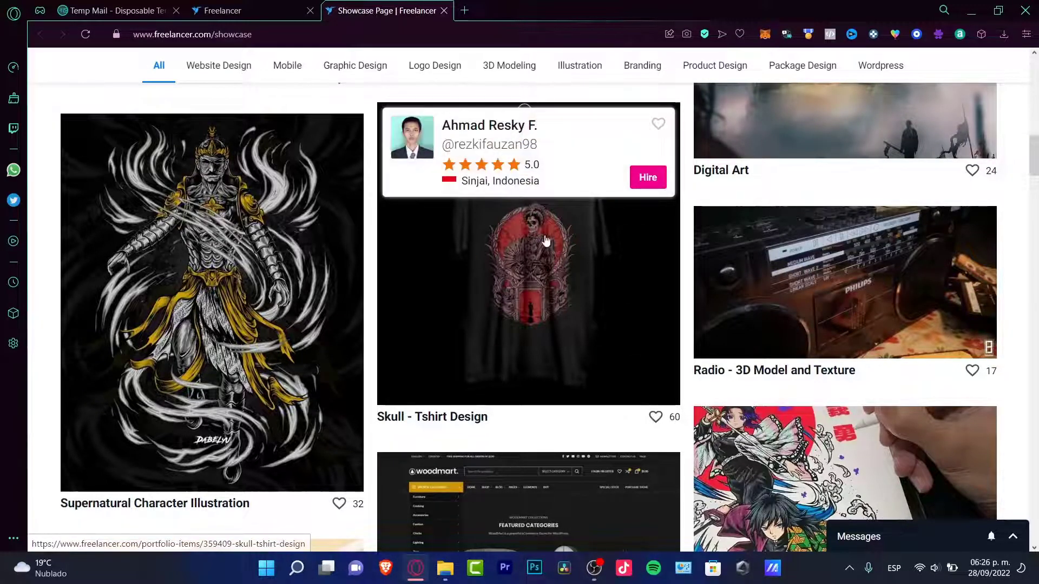
{"action": "scroll", "coordinate": [541, 351], "scroll_direction": "up", "scroll_amount": 10}
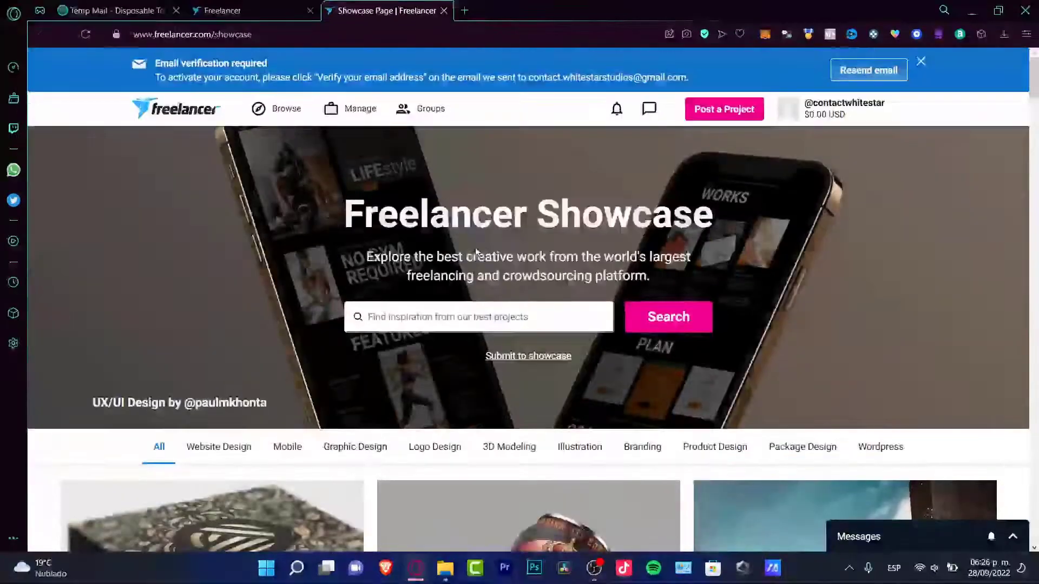
Search the Showcase for 't shirt' and open the T-shirt Illustration item
{"action": "left_click", "coordinate": [482, 316]}
{"action": "type", "text": "t"}
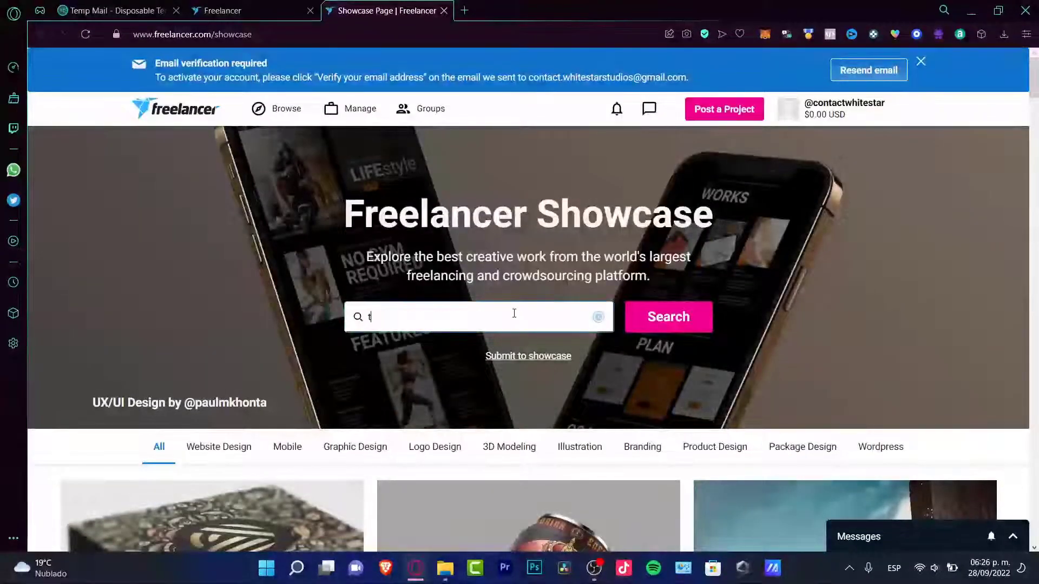
{"action": "type", "text": " shirt"}
{"action": "key", "text": "Return"}
{"action": "scroll", "coordinate": [835, 226], "scroll_direction": "down", "scroll_amount": 5}
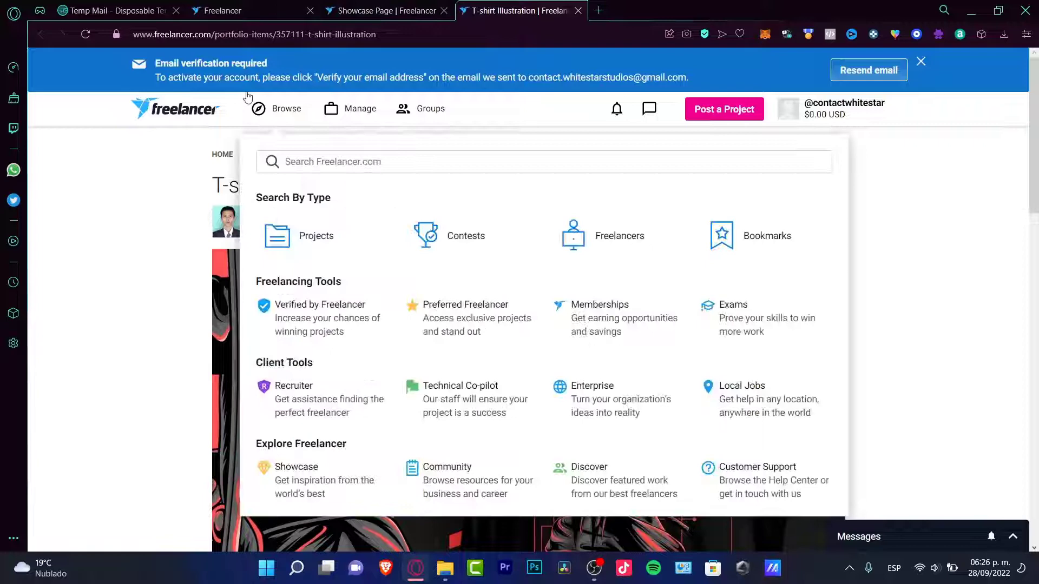
Open the T-shirt designer's profile and read his specialty headline
{"action": "key", "text": "Right"}
{"action": "left_click", "coordinate": [343, 212]}
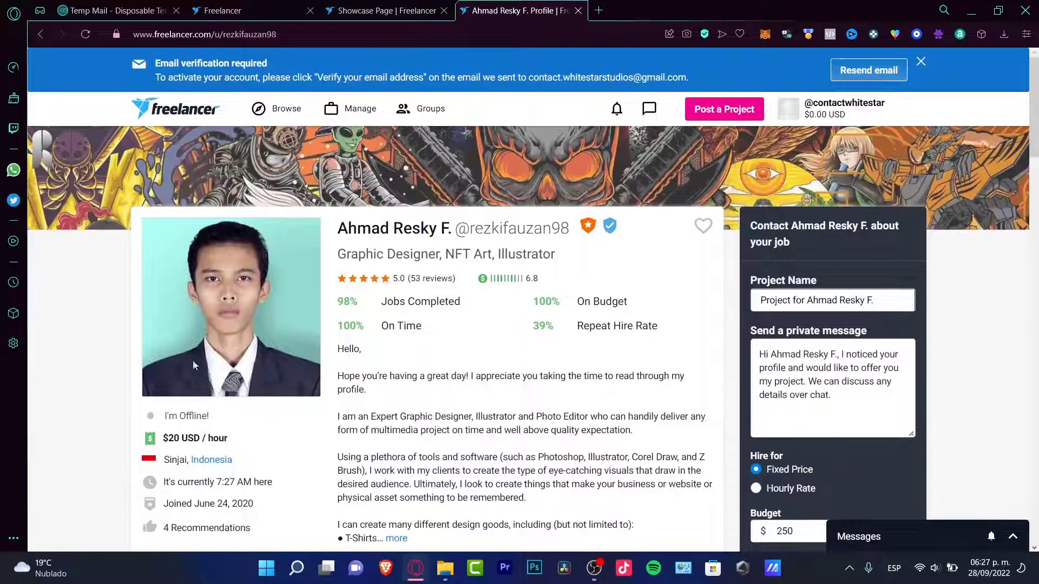
{"action": "left_click_drag", "start_coordinate": [338, 254], "coordinate": [530, 253]}
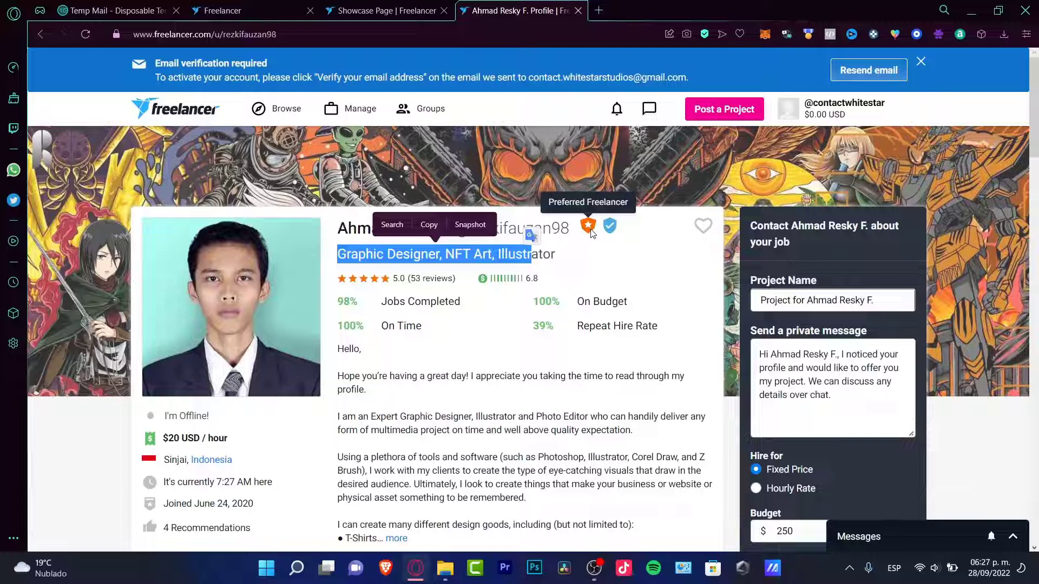
{"action": "left_click", "coordinate": [652, 248]}
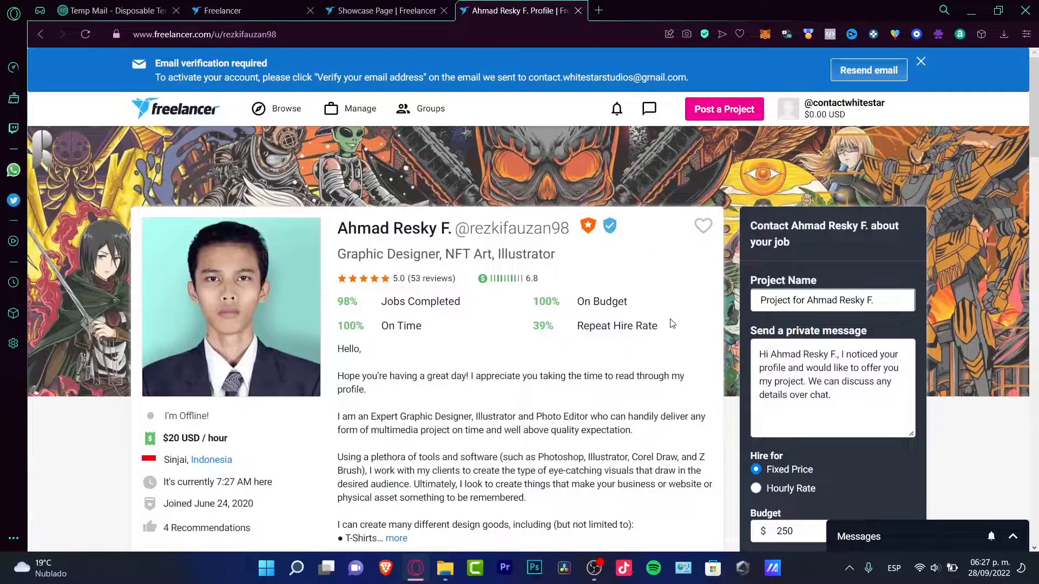
Review his Jobs Completed (98%), On Budget and Repeat Hire Rate statistics
{"action": "double_click", "coordinate": [655, 326]}
{"action": "left_click_drag", "start_coordinate": [460, 302], "coordinate": [381, 325]}
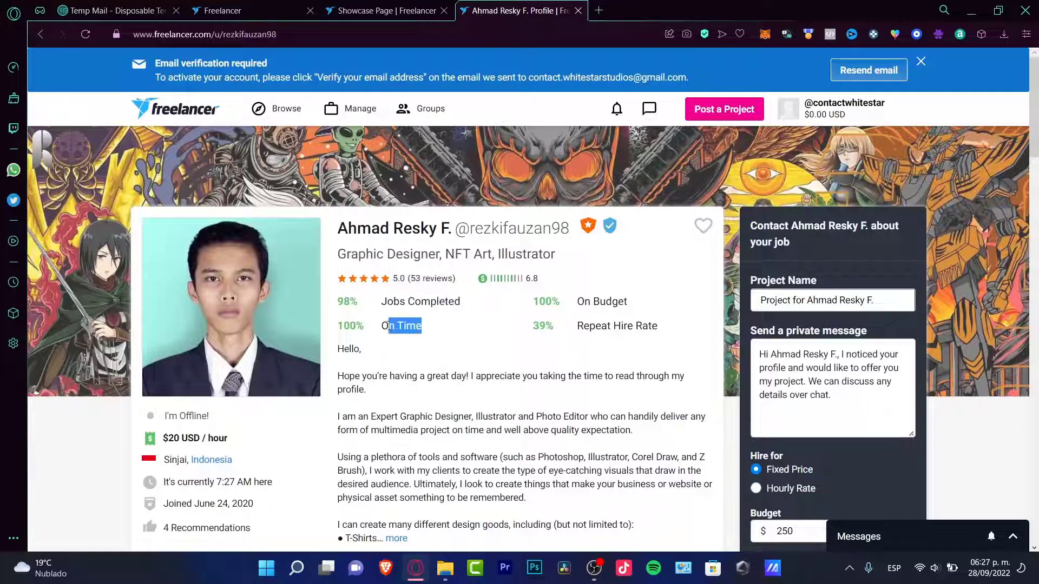
{"action": "left_click_drag", "start_coordinate": [577, 301], "coordinate": [547, 331]}
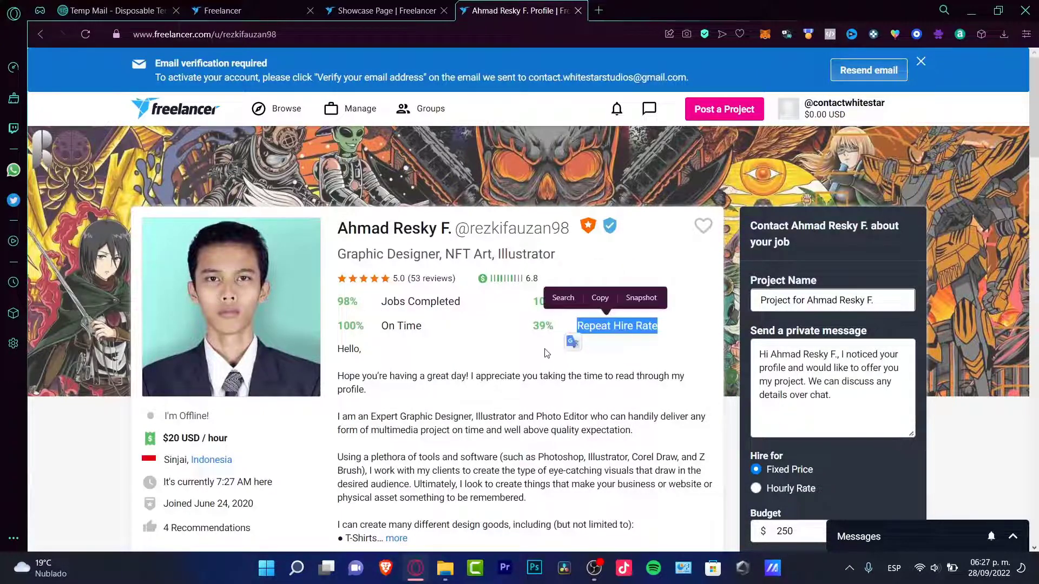
{"action": "left_click", "coordinate": [545, 352]}
{"action": "scroll", "coordinate": [546, 354], "scroll_direction": "down", "scroll_amount": 4}
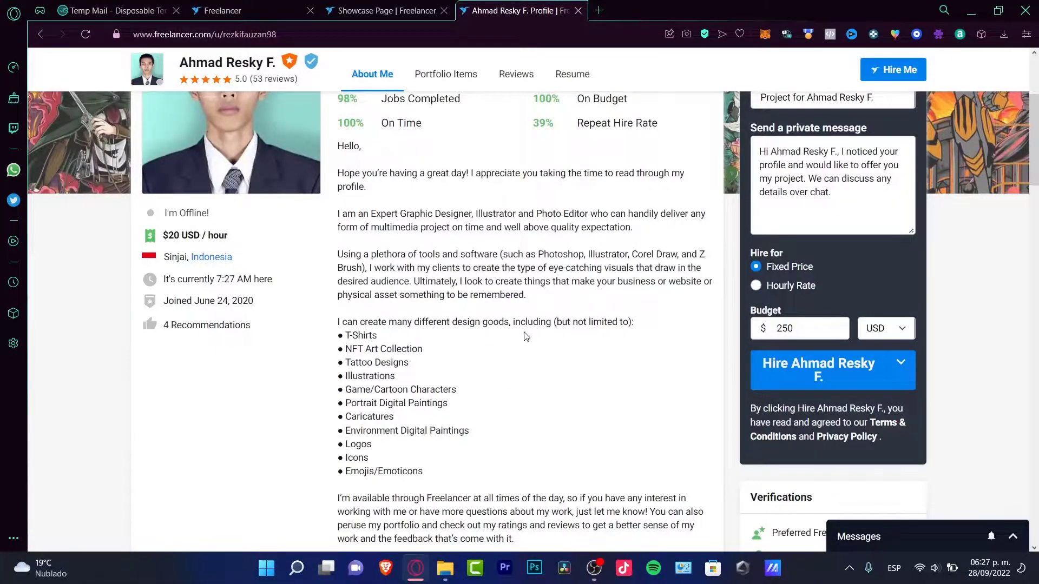
{"action": "scroll", "coordinate": [543, 318], "scroll_direction": "up", "scroll_amount": 4}
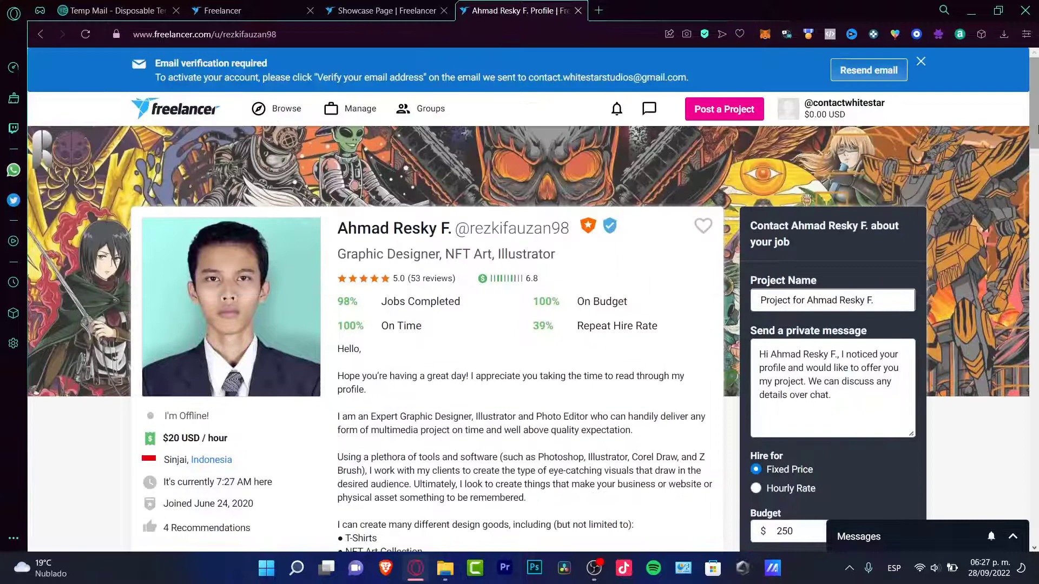
{"action": "scroll", "coordinate": [882, 187], "scroll_direction": "down", "scroll_amount": 1}
Rename the hire offer's project to 'star 1' and review the private message
{"action": "left_click_drag", "start_coordinate": [873, 226], "coordinate": [759, 227]}
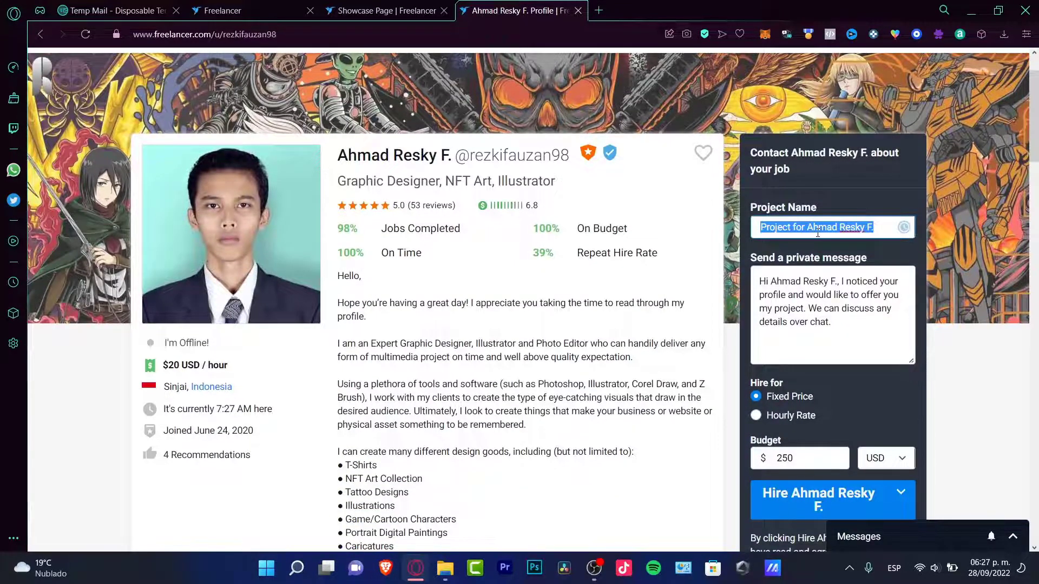
{"action": "key", "text": "BackSpace"}
{"action": "type", "text": "star 1"}
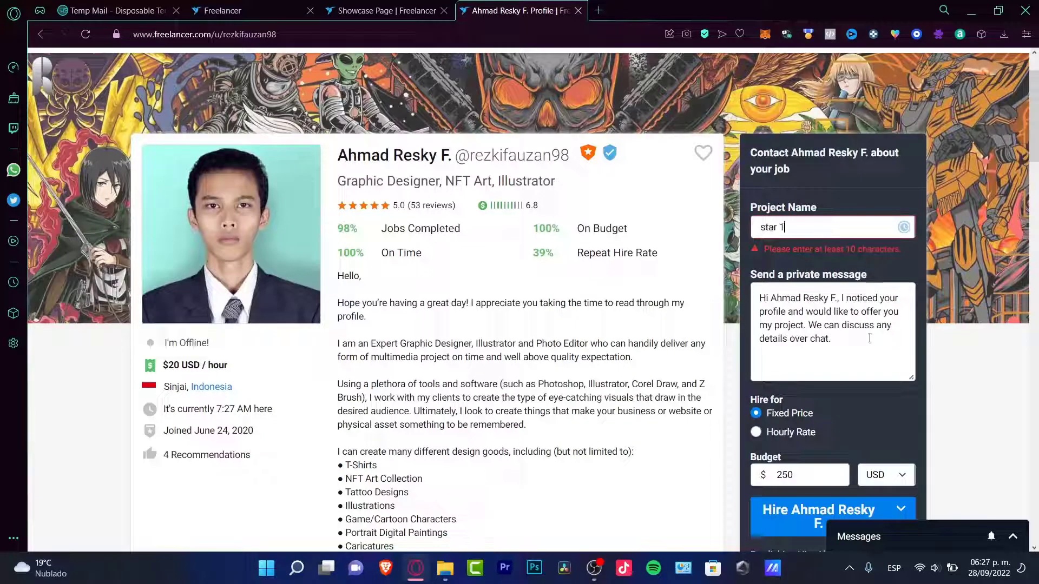
{"action": "left_click", "coordinate": [846, 342]}
{"action": "scroll", "coordinate": [904, 340], "scroll_direction": "down", "scroll_amount": 5}
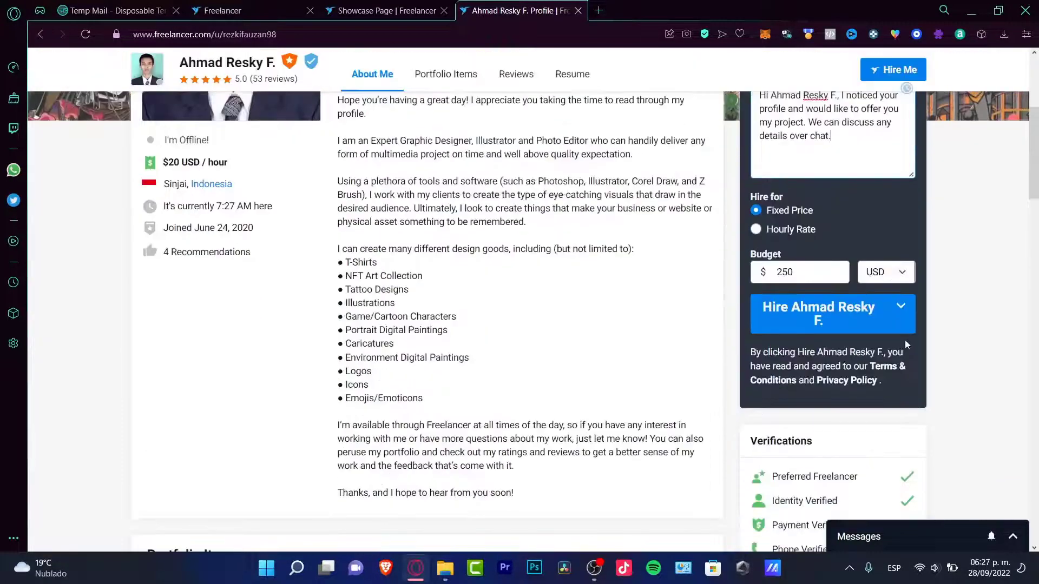
{"action": "scroll", "coordinate": [904, 340], "scroll_direction": "up", "scroll_amount": 5}
{"action": "left_click_drag", "start_coordinate": [842, 298], "coordinate": [836, 338]}
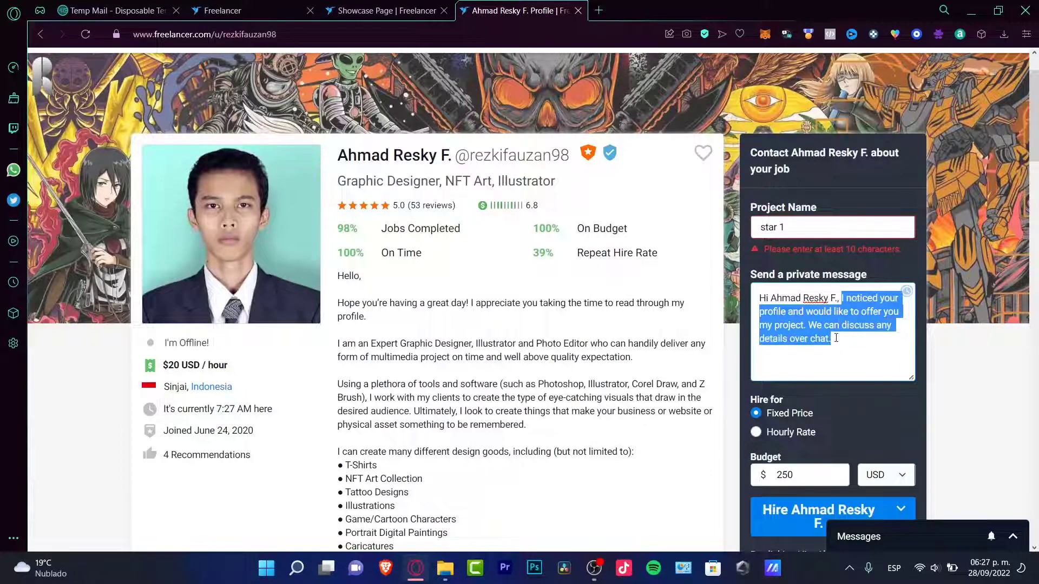
Switch the offer to Hourly Rate at $20/hour with a 10-hour weekly limit
{"action": "scroll", "coordinate": [844, 347], "scroll_direction": "down", "scroll_amount": 3}
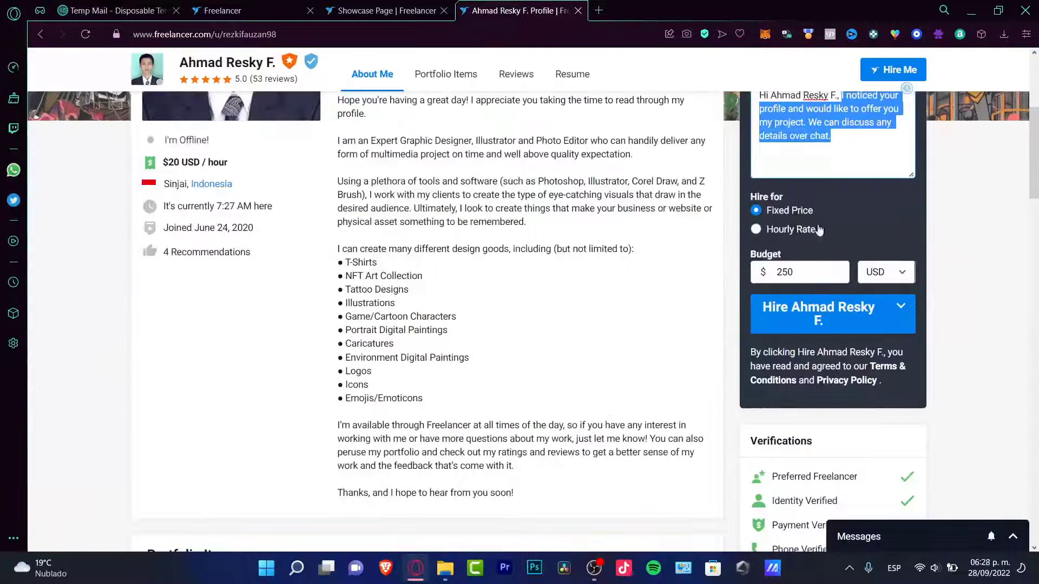
{"action": "left_click", "coordinate": [814, 236]}
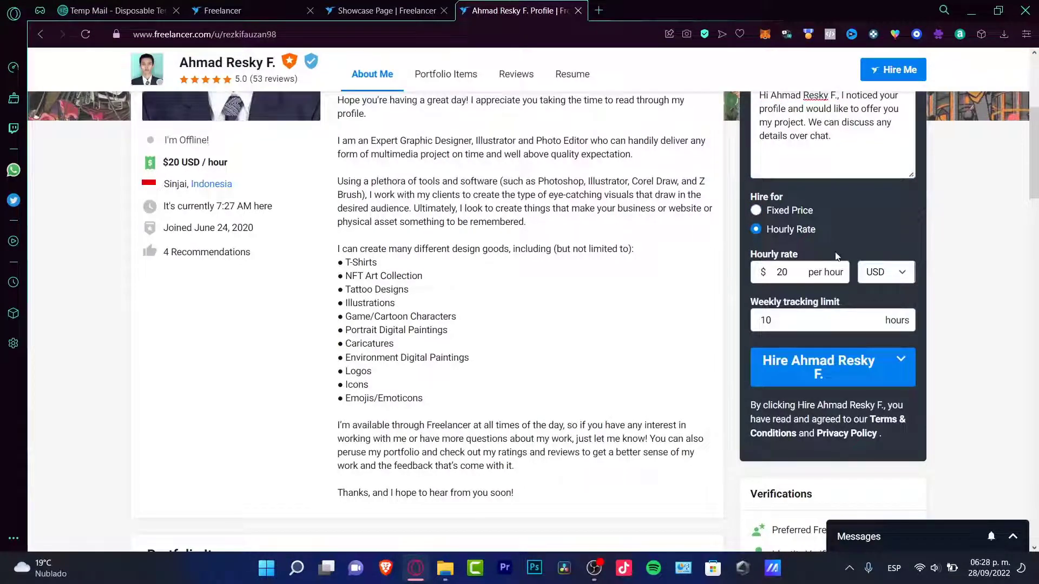
{"action": "left_click", "coordinate": [796, 211]}
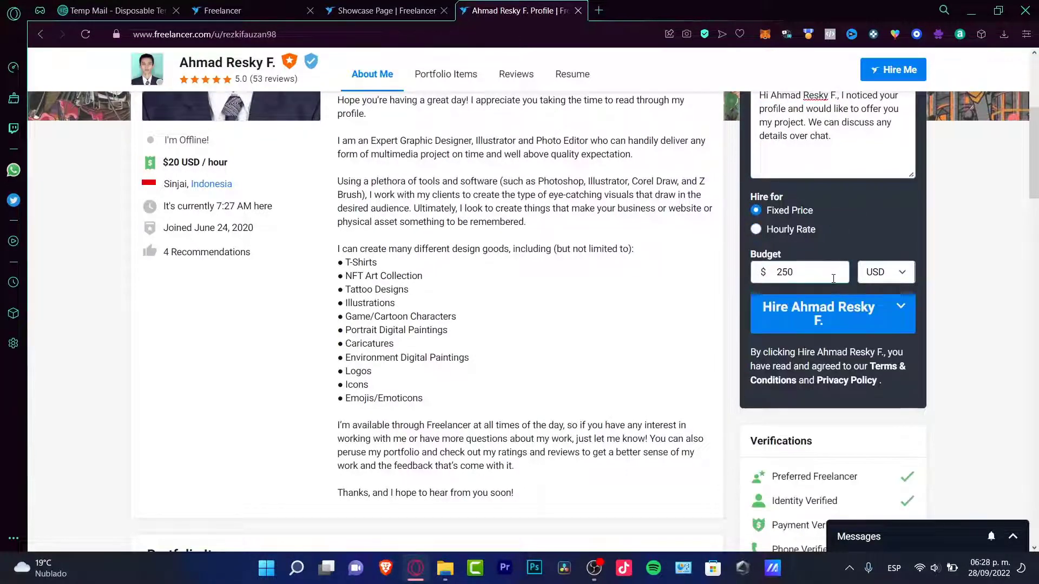
{"action": "left_click", "coordinate": [790, 232]}
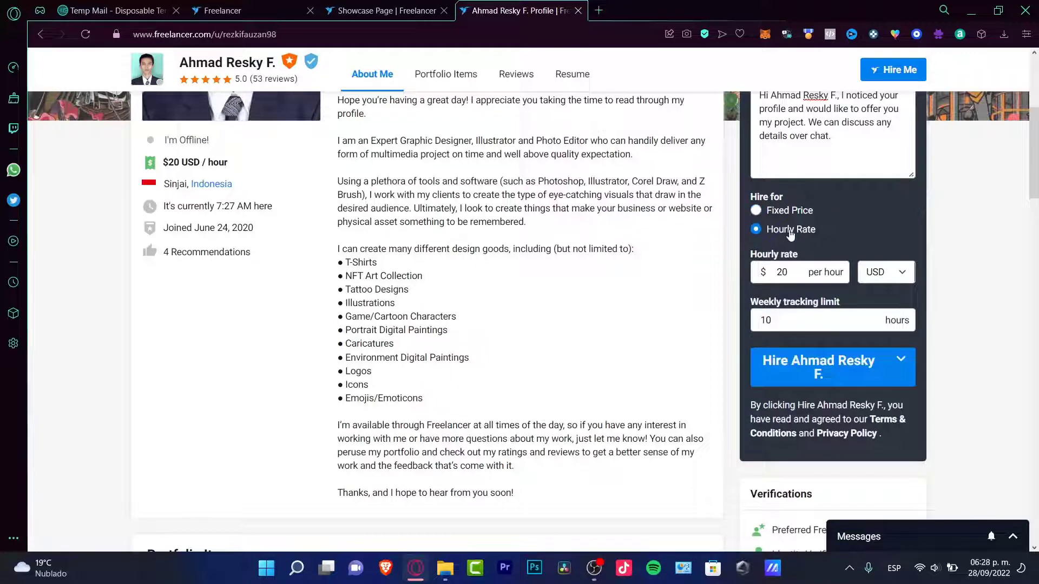
{"action": "left_click", "coordinate": [833, 317]}
{"action": "double_click", "coordinate": [825, 318]}
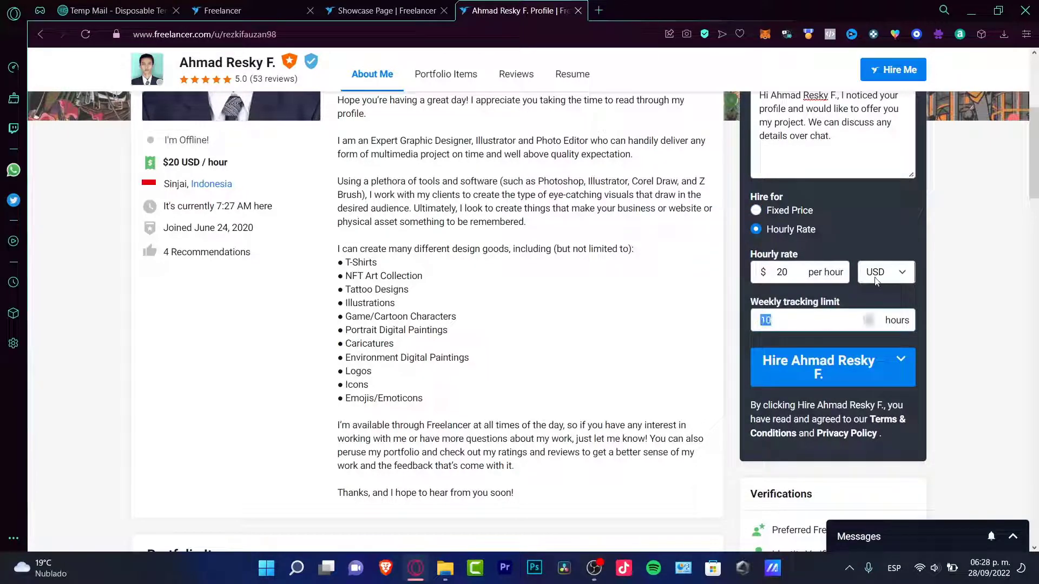
{"action": "scroll", "coordinate": [592, 268], "scroll_direction": "down", "scroll_amount": 5}
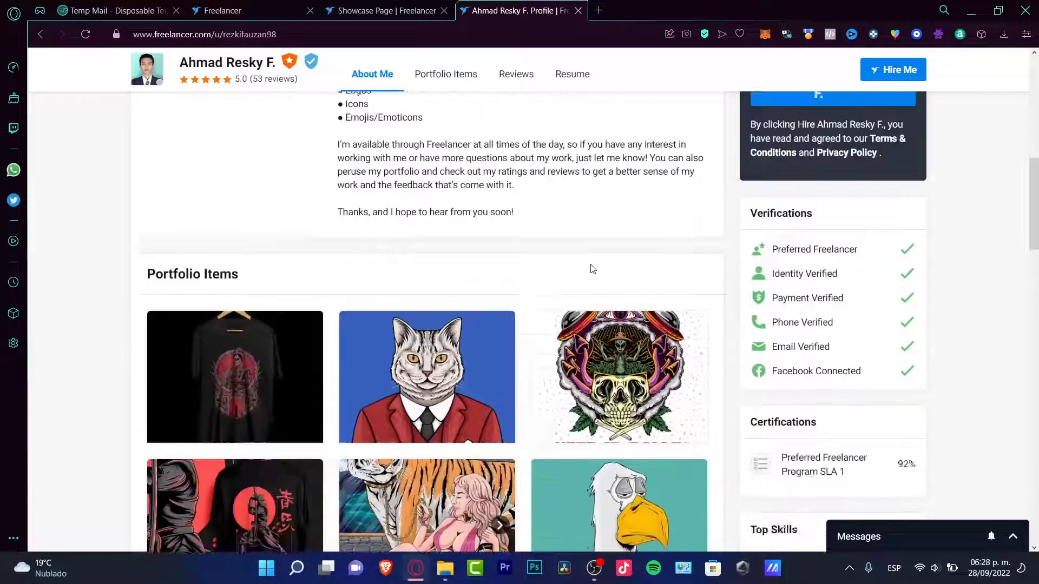
{"action": "scroll", "coordinate": [592, 269], "scroll_direction": "down", "scroll_amount": 2}
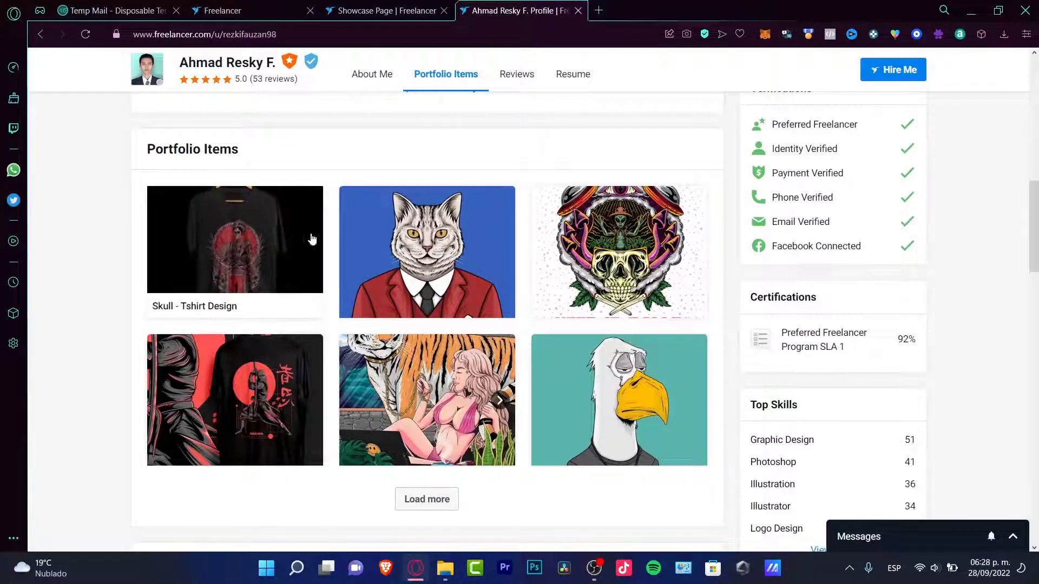
{"action": "left_click_drag", "start_coordinate": [1034, 199], "coordinate": [1033, 224]}
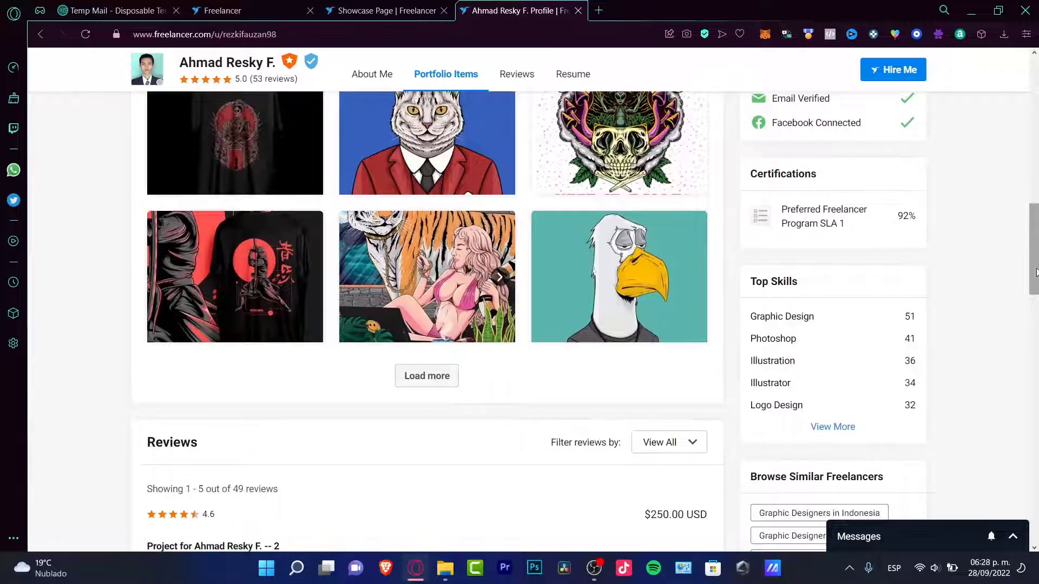
{"action": "left_click_drag", "start_coordinate": [1034, 272], "coordinate": [1037, 426]}
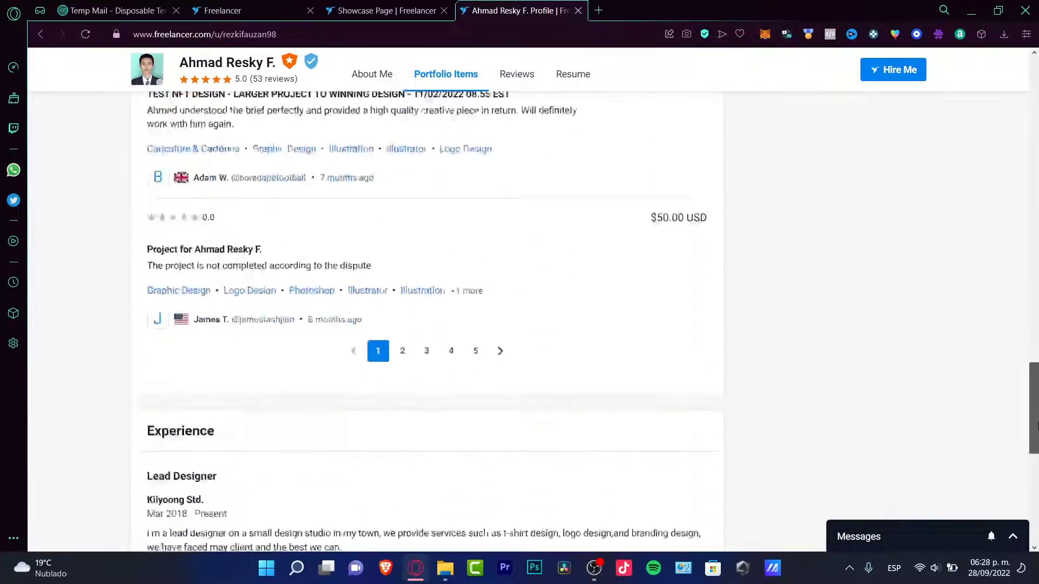
{"action": "scroll", "coordinate": [1037, 426], "scroll_direction": "down", "scroll_amount": 2}
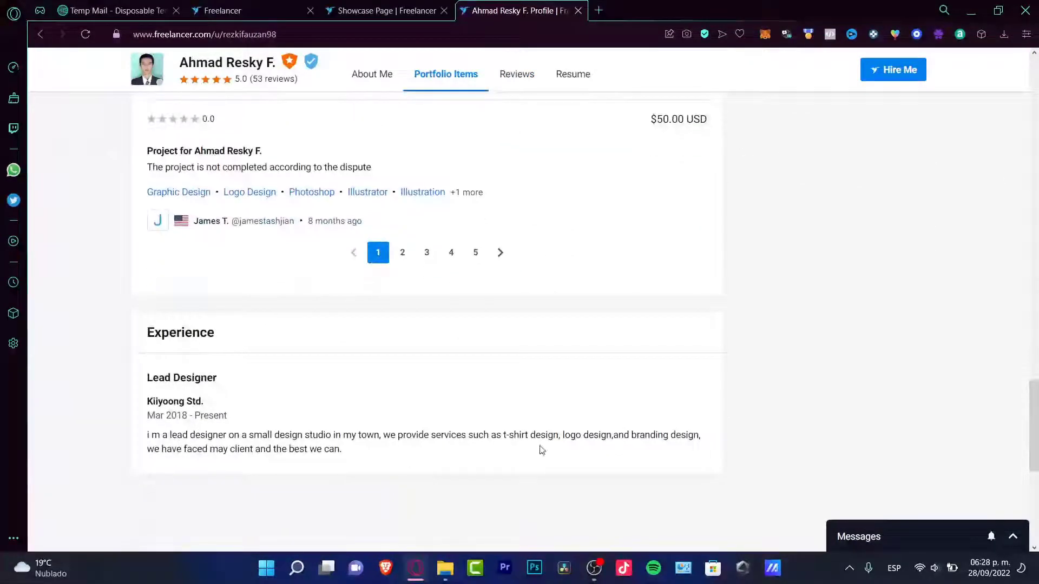
{"action": "left_click_drag", "start_coordinate": [1031, 442], "coordinate": [1031, 60]}
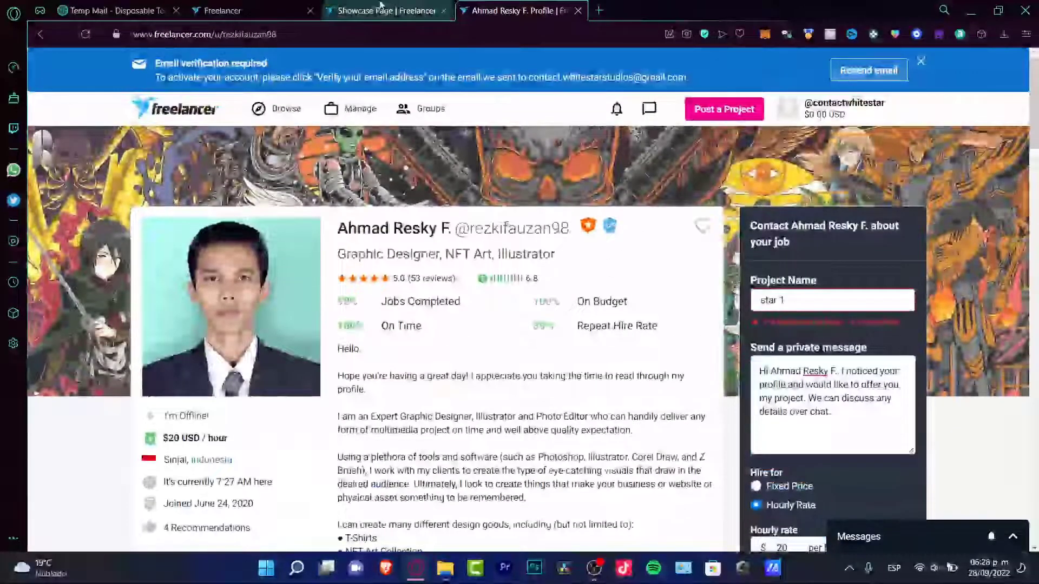
Open Browse freelancers' profiles from the Let's get started page in a new tab
{"action": "left_click", "coordinate": [381, 6]}
{"action": "left_click", "coordinate": [257, 11]}
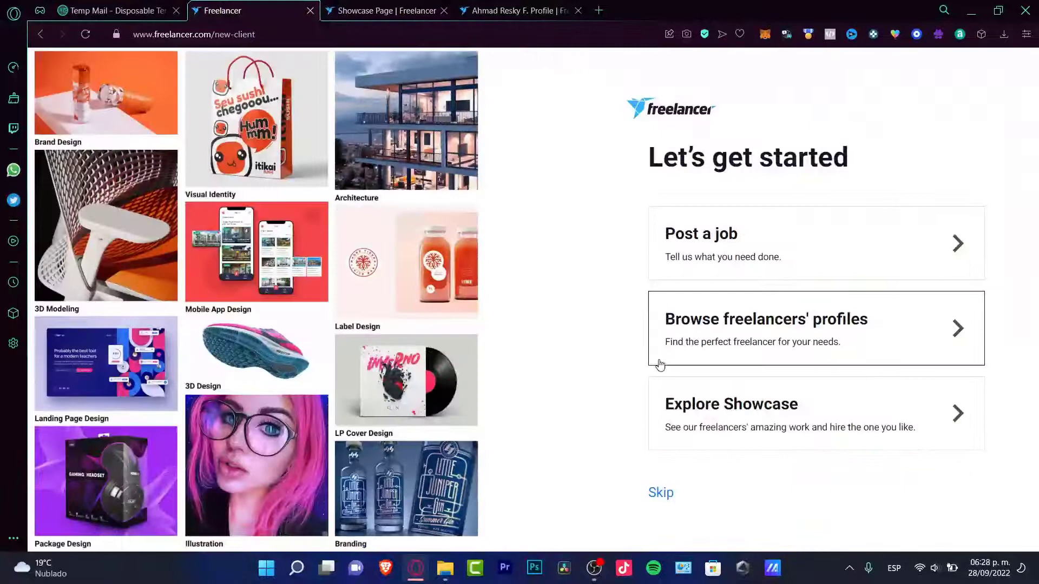
{"action": "right_click", "coordinate": [832, 339]}
{"action": "left_click", "coordinate": [703, 149]}
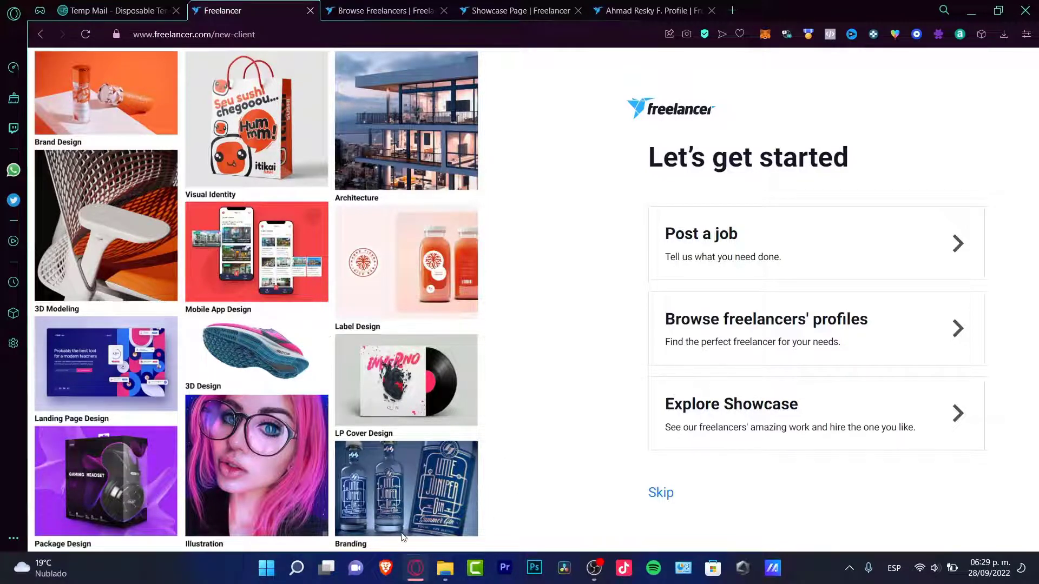
Close the t-shirt Showcase gallery tab and the freelancer's profile tab
{"action": "left_click", "coordinate": [517, 10]}
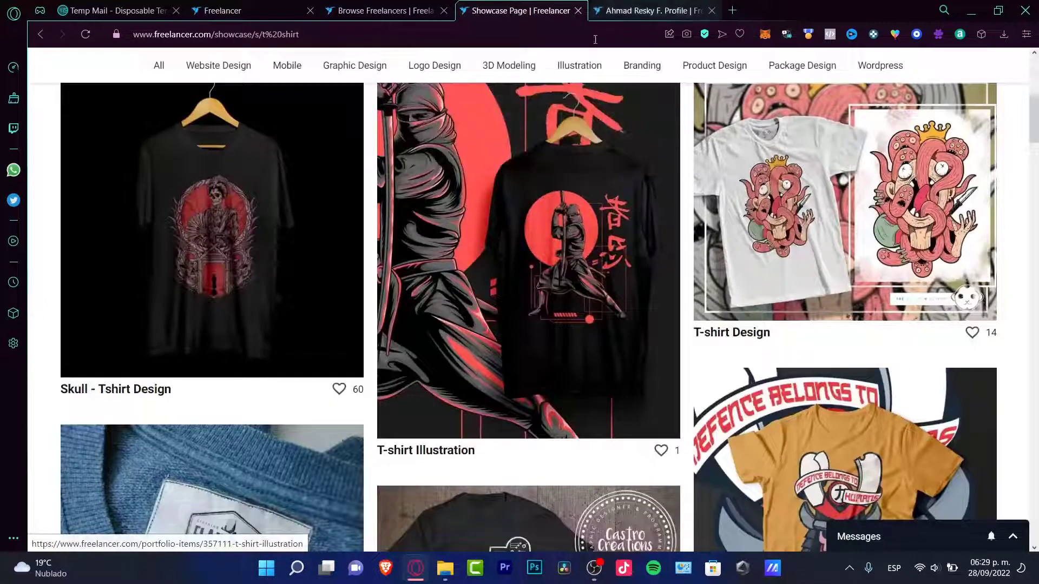
{"action": "scroll", "coordinate": [578, 244], "scroll_direction": "up", "scroll_amount": 5}
{"action": "scroll", "coordinate": [578, 244], "scroll_direction": "down", "scroll_amount": 10}
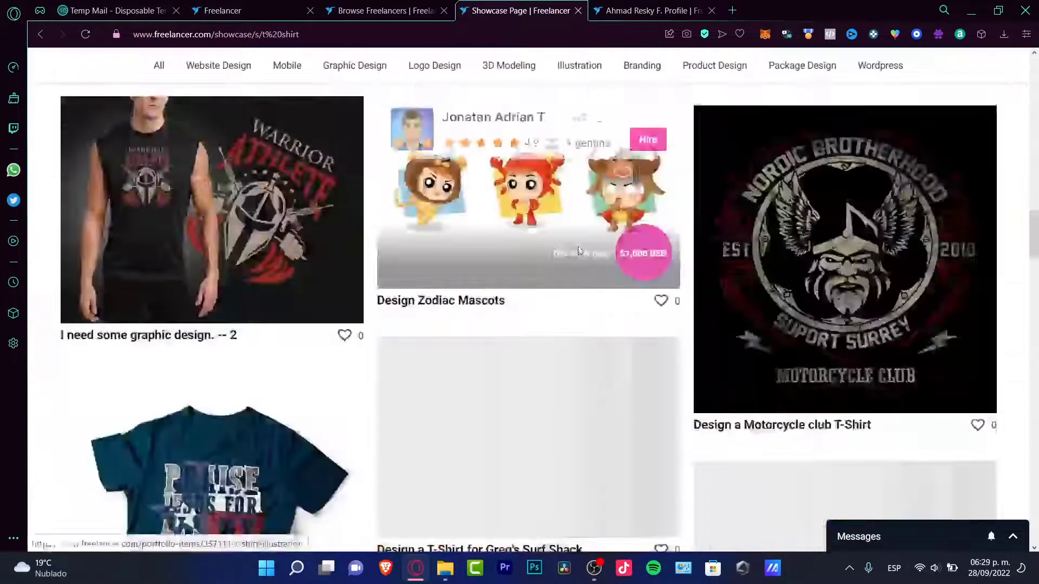
{"action": "scroll", "coordinate": [578, 251], "scroll_direction": "down", "scroll_amount": 5}
{"action": "left_click", "coordinate": [578, 10]}
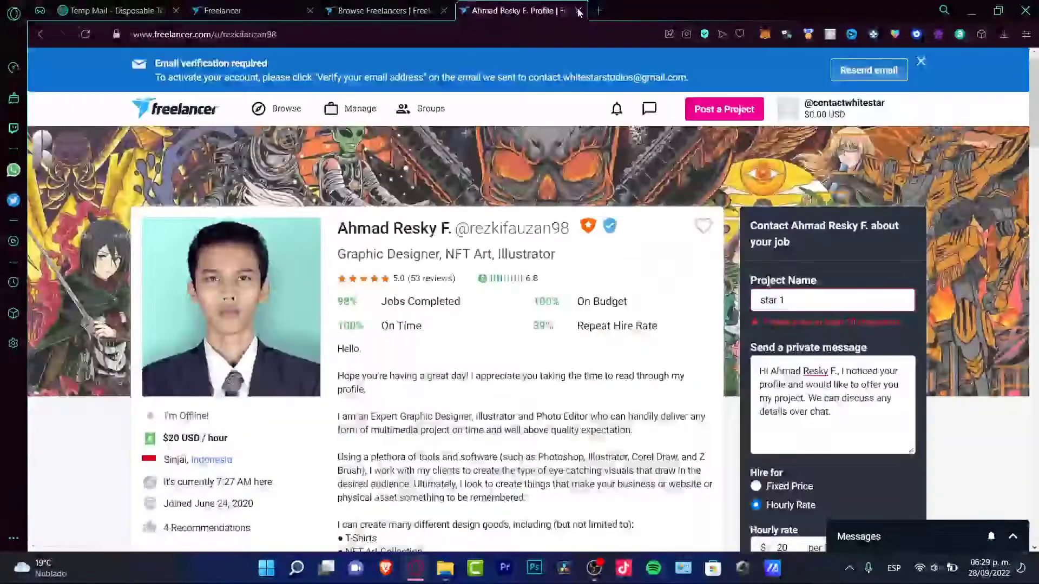
{"action": "left_click", "coordinate": [577, 10]}
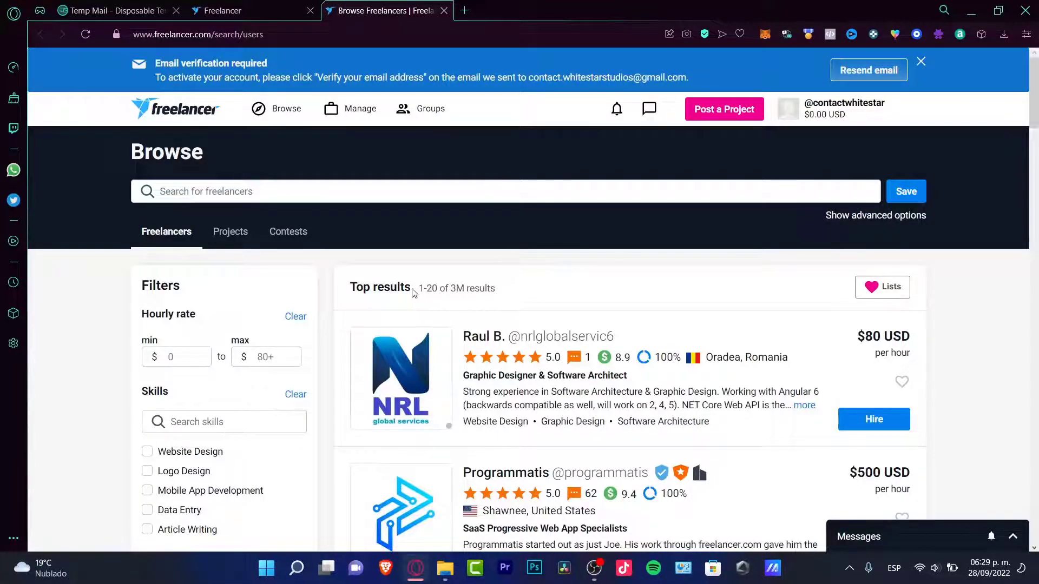
Filter freelancers to hourly rate max 5, Logo Design skill, online only, and scan the 234 results
{"action": "left_click_drag", "start_coordinate": [414, 292], "coordinate": [332, 296]}
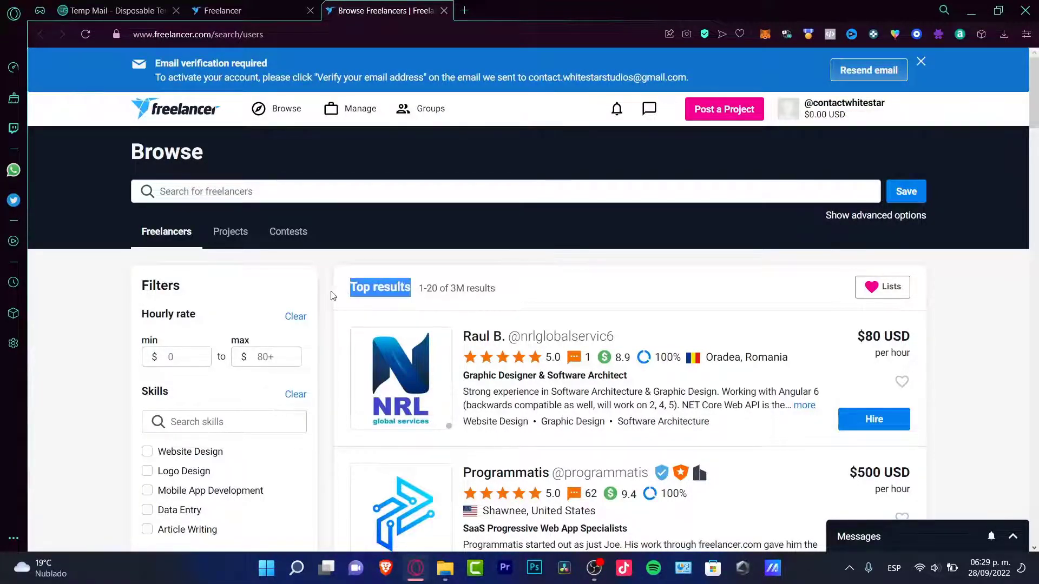
{"action": "left_click", "coordinate": [267, 192]}
{"action": "scroll", "coordinate": [233, 107], "scroll_direction": "down", "scroll_amount": 3}
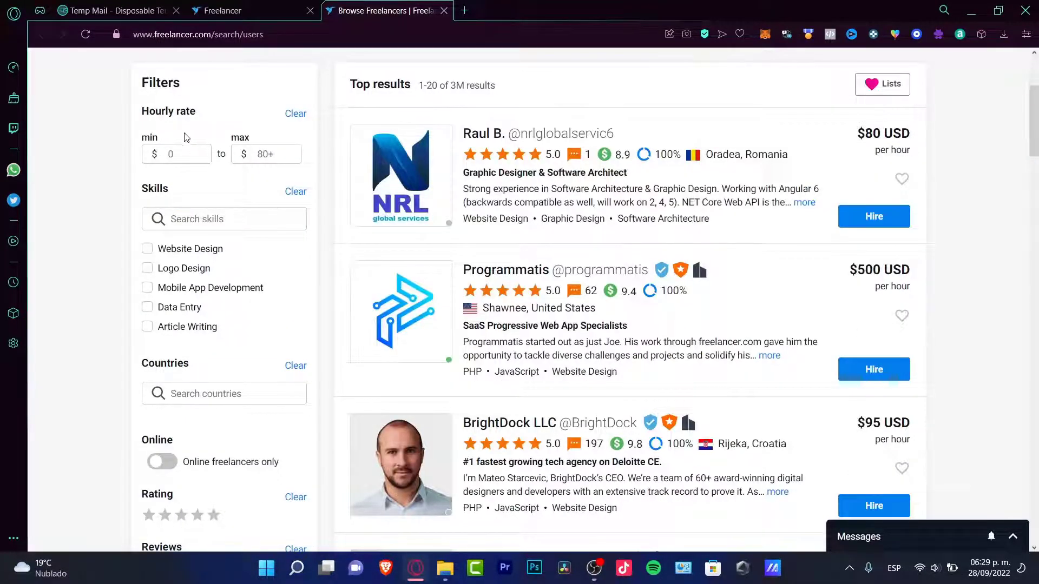
{"action": "left_click", "coordinate": [258, 154]}
{"action": "type", "text": "5"}
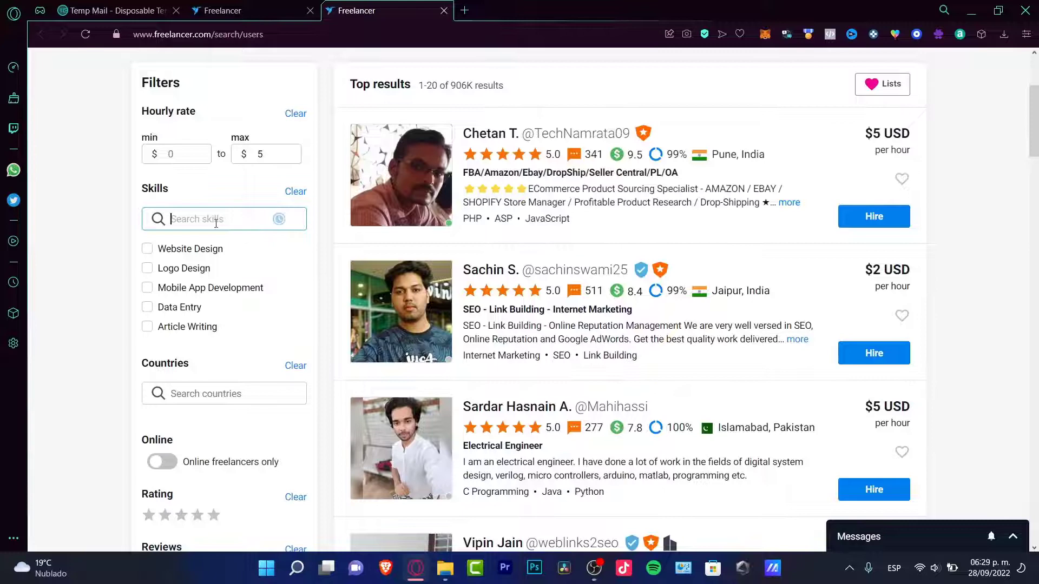
{"action": "left_click", "coordinate": [171, 269]}
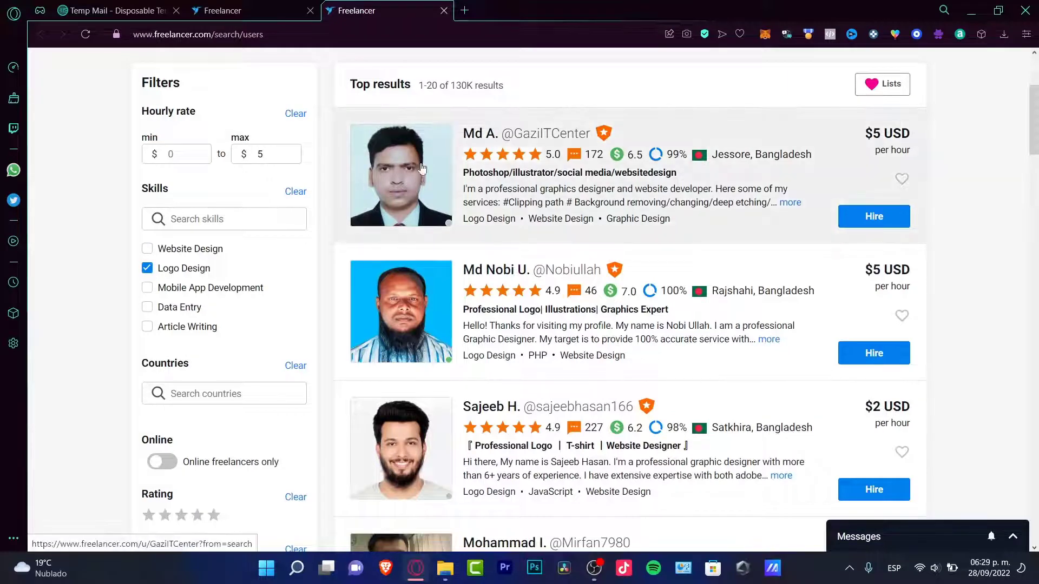
{"action": "scroll", "coordinate": [249, 268], "scroll_direction": "down", "scroll_amount": 3}
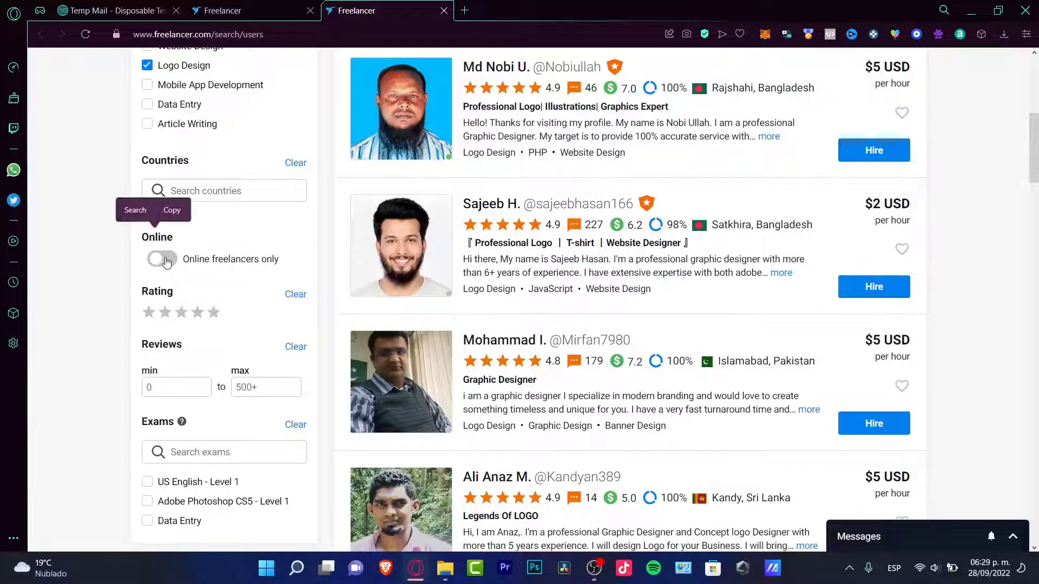
{"action": "left_click", "coordinate": [184, 261]}
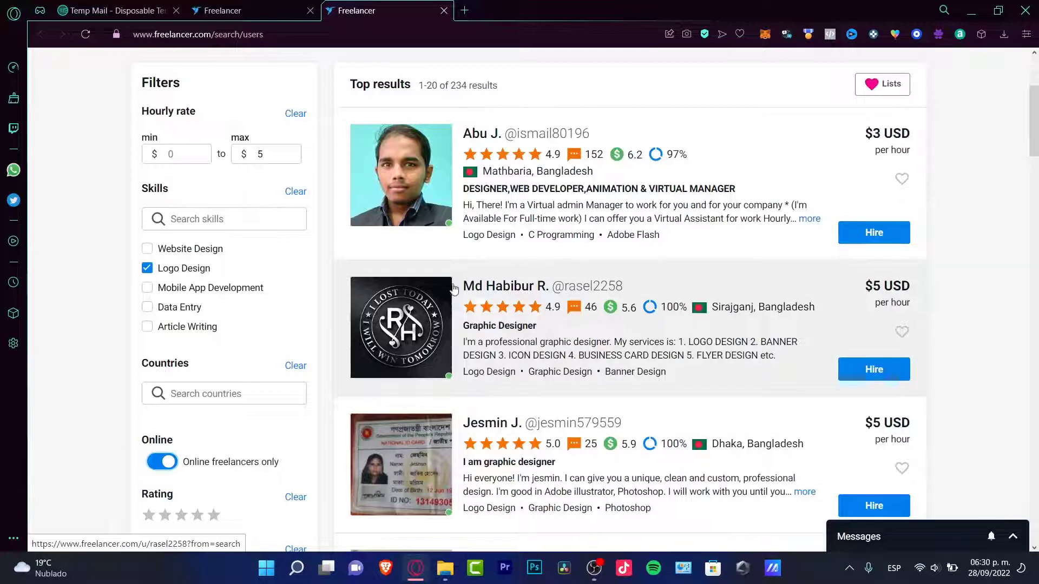
{"action": "scroll", "coordinate": [511, 298], "scroll_direction": "down", "scroll_amount": 9}
{"action": "scroll", "coordinate": [515, 298], "scroll_direction": "down", "scroll_amount": 3}
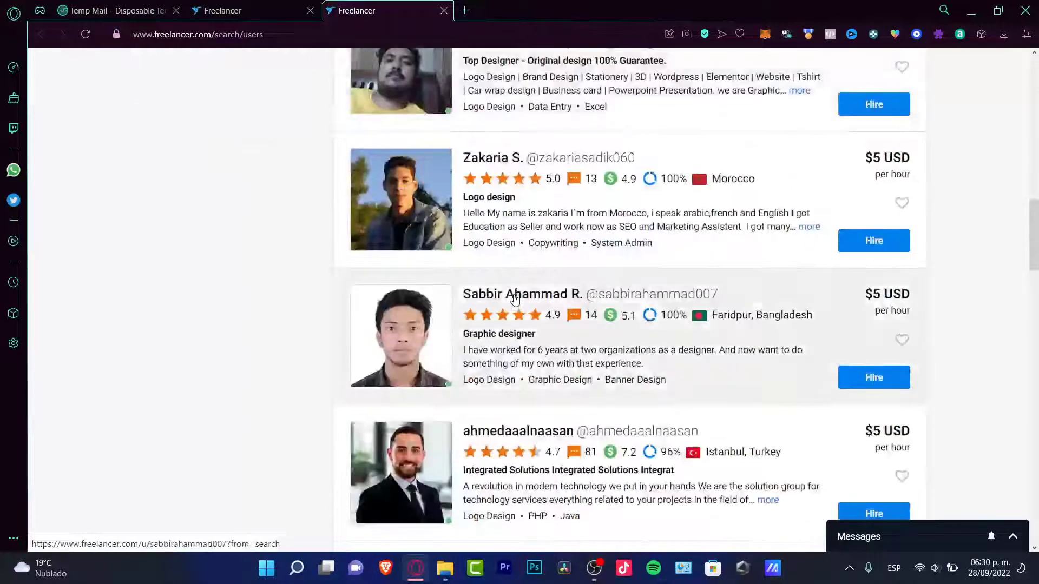
{"action": "scroll", "coordinate": [434, 369], "scroll_direction": "up", "scroll_amount": 15}
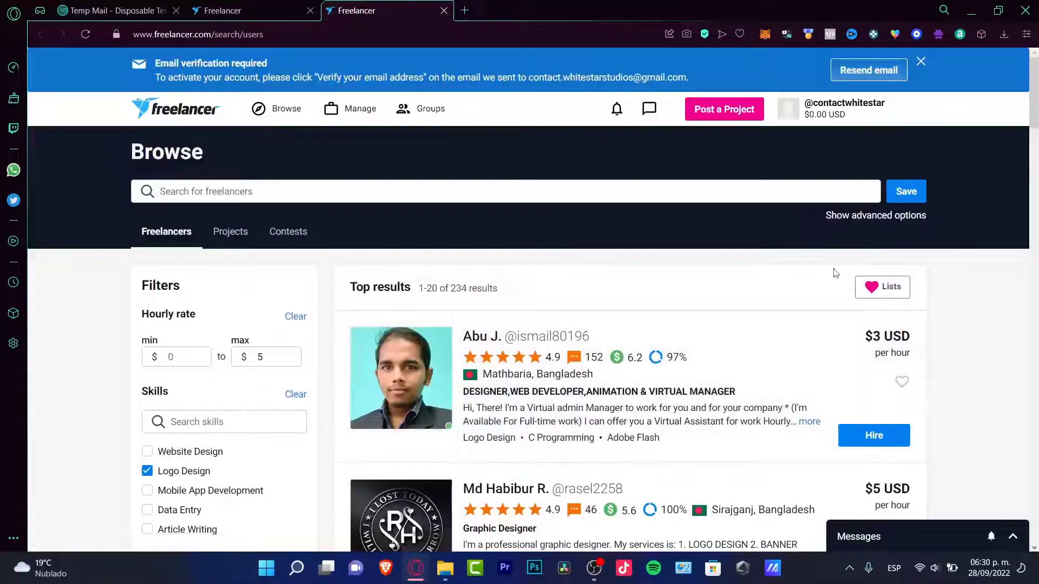
{"action": "scroll", "coordinate": [423, 300], "scroll_direction": "down", "scroll_amount": 1}
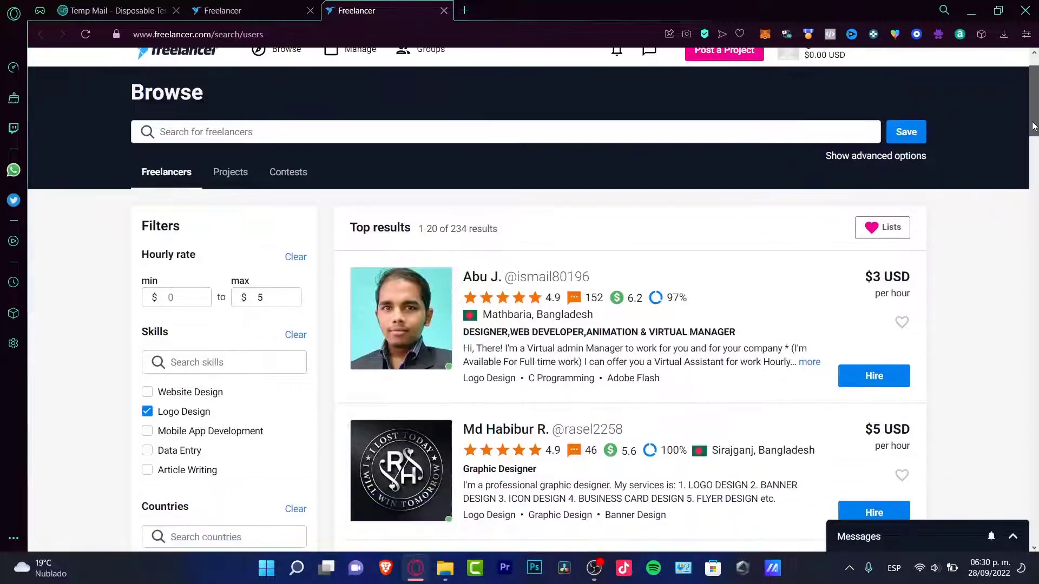
Open the top $3/hour designer's profile and read his name, title and SLA 1 certification
{"action": "left_click", "coordinate": [601, 256]}
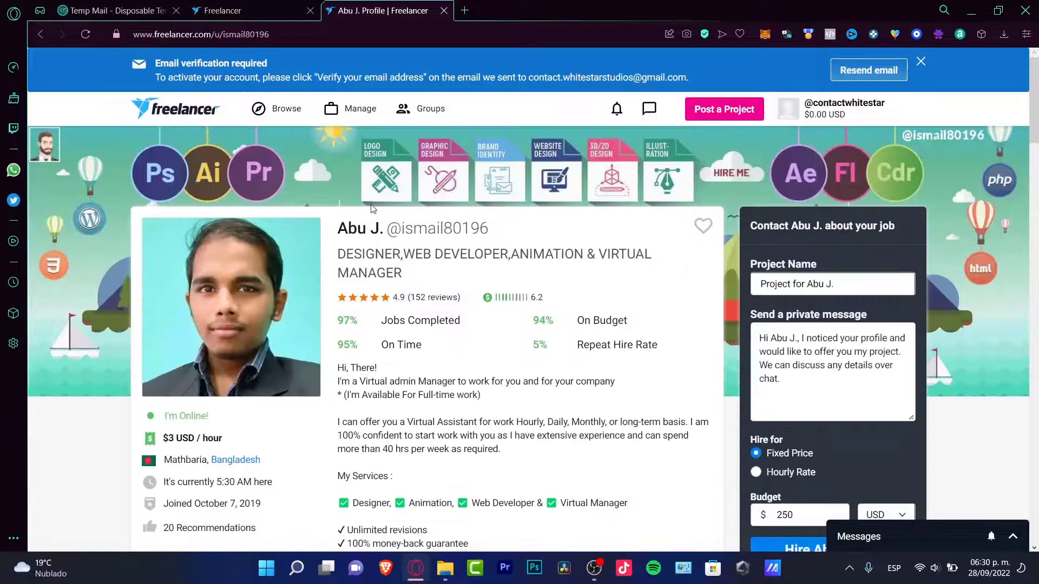
{"action": "left_click_drag", "start_coordinate": [337, 225], "coordinate": [432, 278]}
{"action": "left_click", "coordinate": [497, 391]}
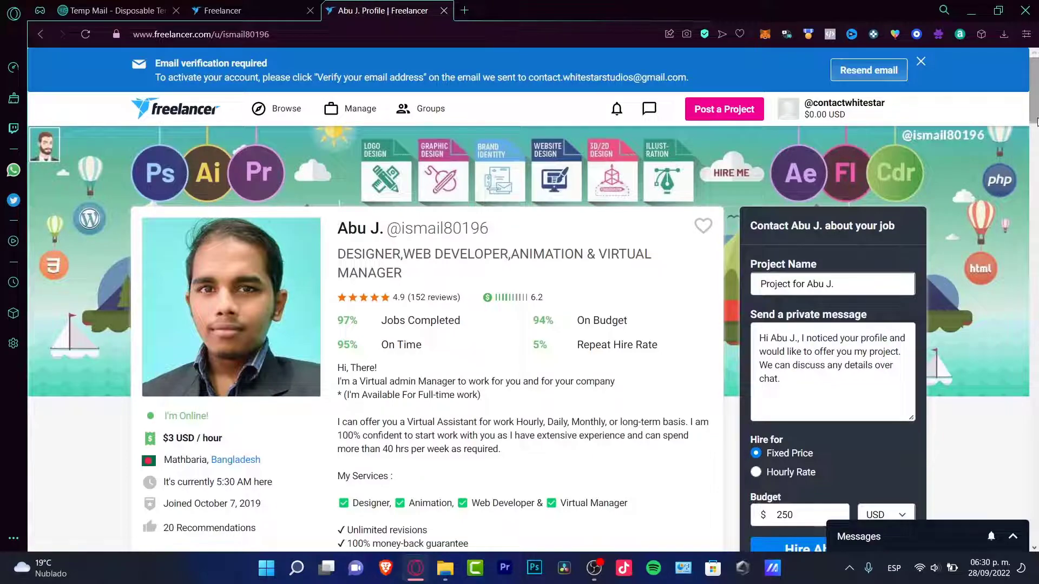
{"action": "left_click_drag", "start_coordinate": [1035, 121], "coordinate": [1033, 192]}
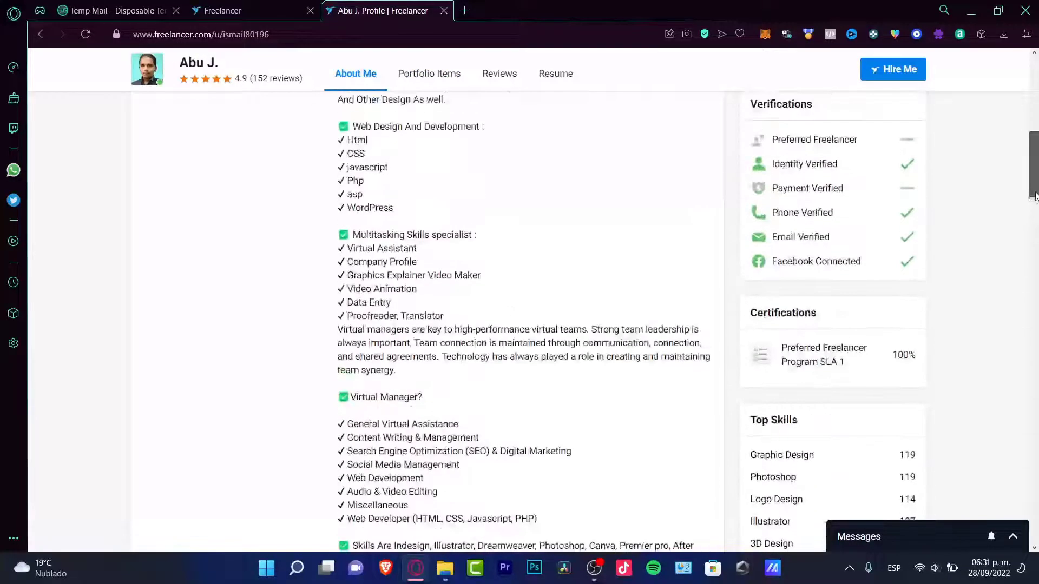
{"action": "left_click_drag", "start_coordinate": [814, 312], "coordinate": [868, 368]}
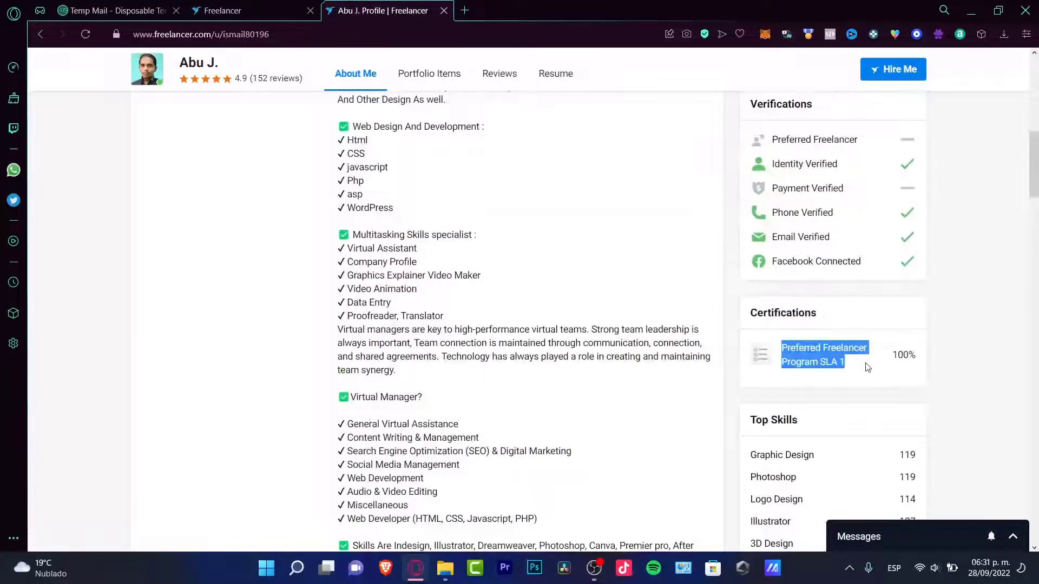
{"action": "scroll", "coordinate": [458, 155], "scroll_direction": "up", "scroll_amount": 10}
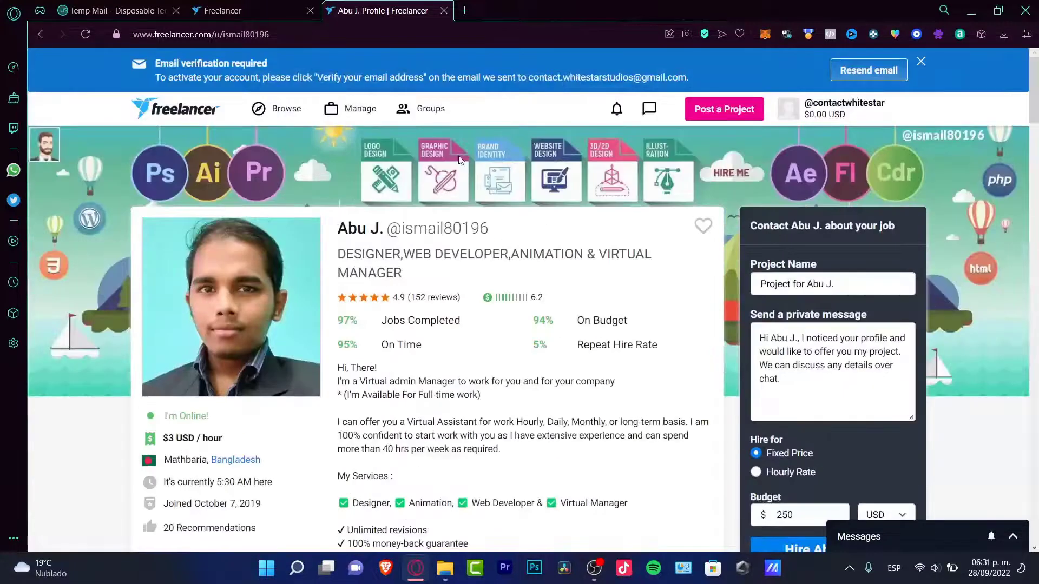
Check the messages preview, then the hire form's message, $250 budget and Hire options
{"action": "left_click", "coordinate": [649, 108]}
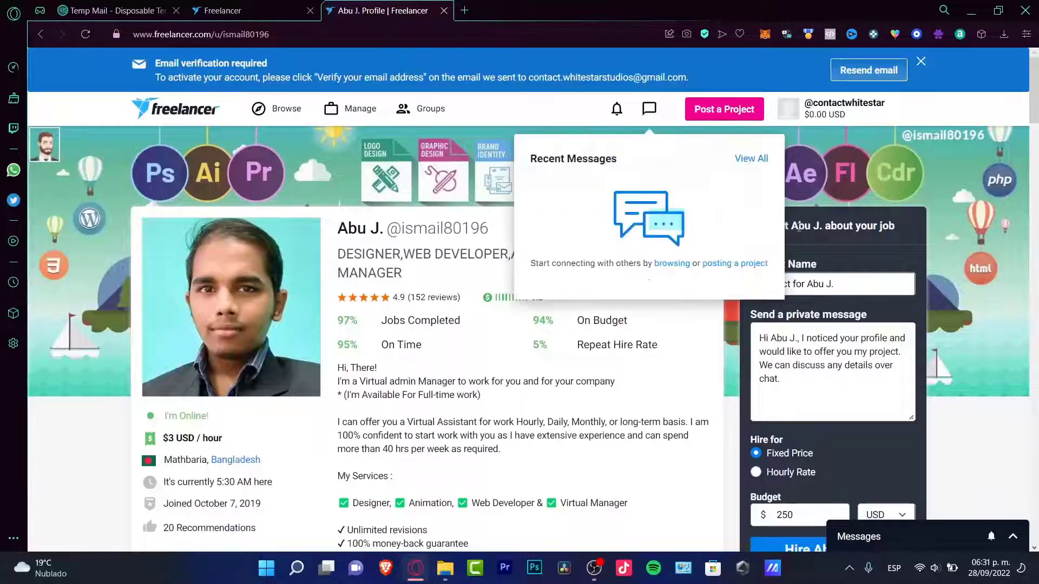
{"action": "left_click", "coordinate": [845, 277]}
{"action": "left_click", "coordinate": [848, 390]}
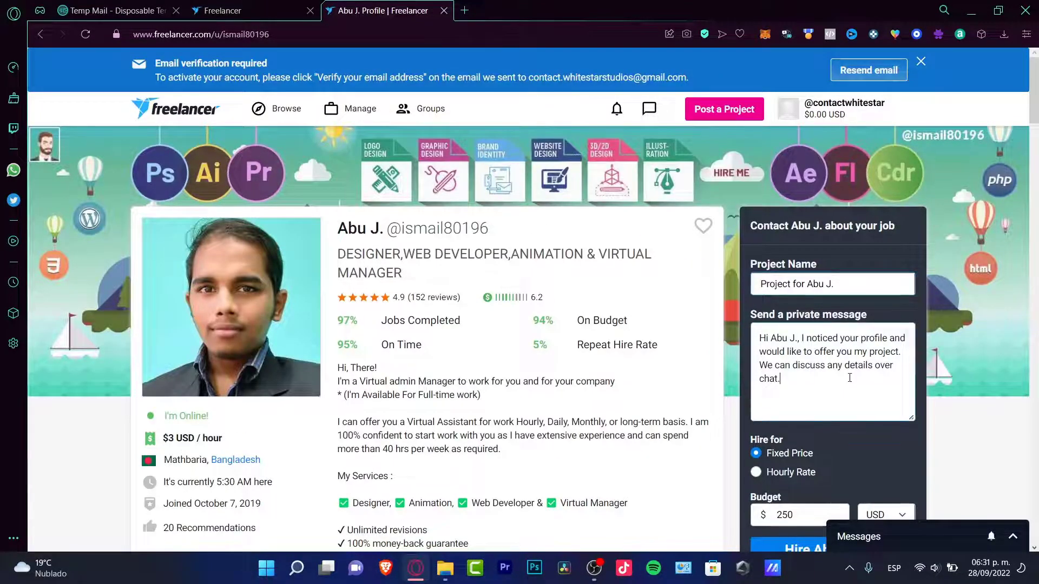
{"action": "scroll", "coordinate": [847, 338], "scroll_direction": "down", "scroll_amount": 4}
{"action": "left_click", "coordinate": [817, 313]}
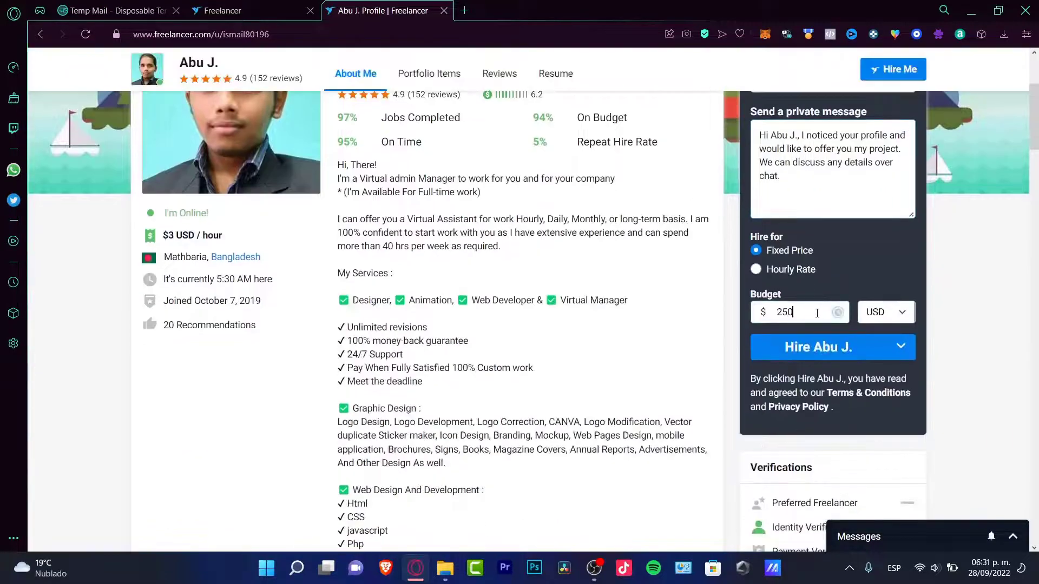
{"action": "left_click", "coordinate": [893, 348]}
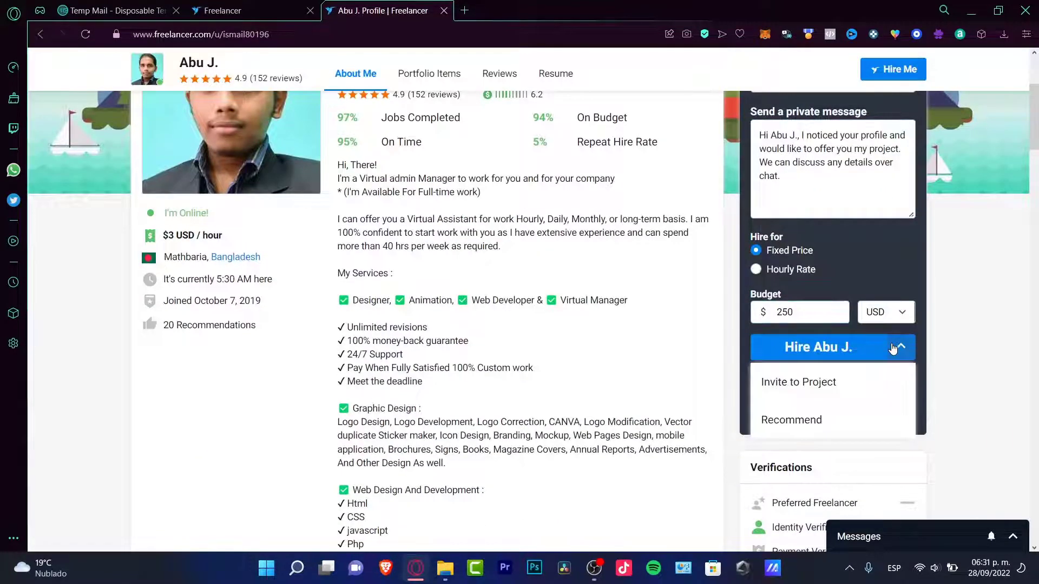
Close the freelancer's profile tab and start a new job post from the 'Post a job' card
{"action": "left_click", "coordinate": [442, 10]}
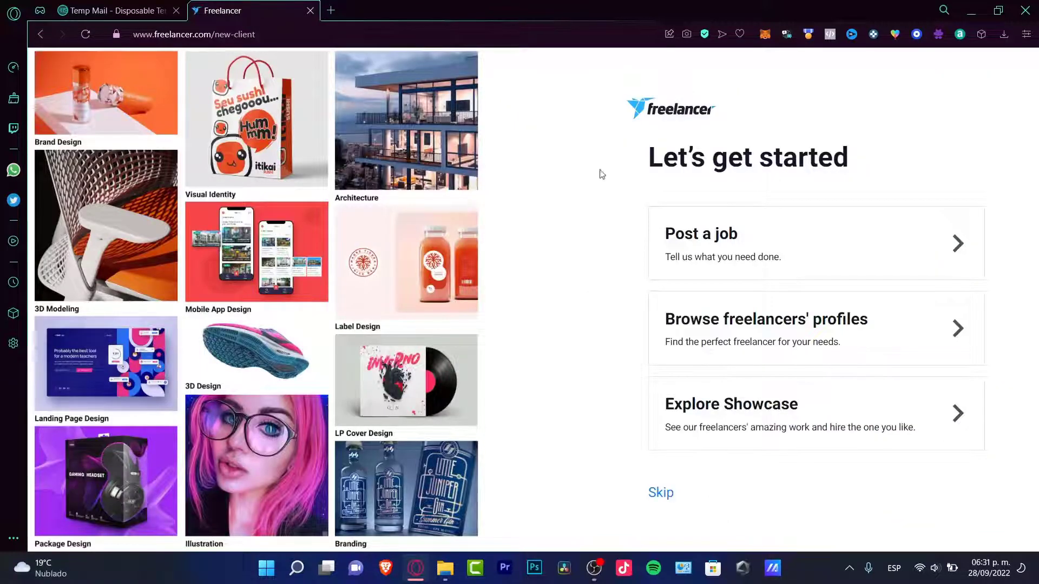
{"action": "left_click", "coordinate": [745, 246]}
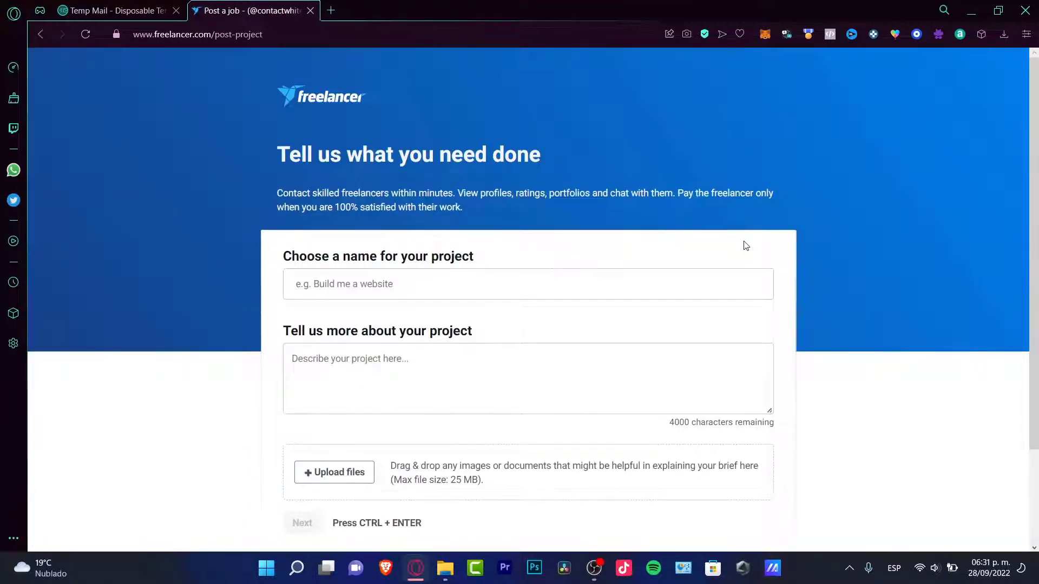
{"action": "scroll", "coordinate": [487, 251], "scroll_direction": "down", "scroll_amount": 2}
{"action": "left_click_drag", "start_coordinate": [482, 119], "coordinate": [535, 436]}
{"action": "left_click", "coordinate": [276, 90]}
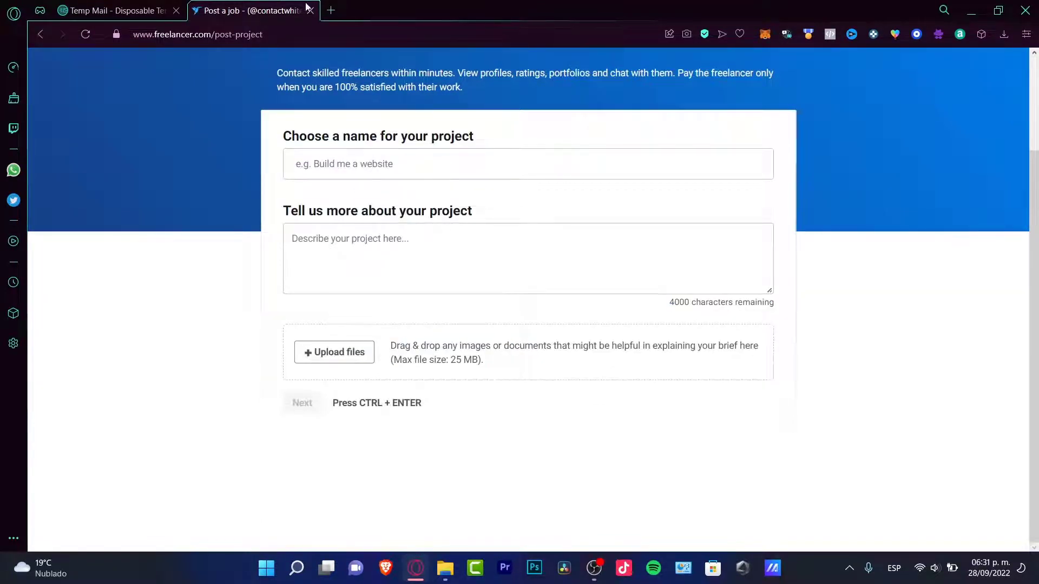
Load freelancer.com in a new browser tab
{"action": "left_click", "coordinate": [331, 10]}
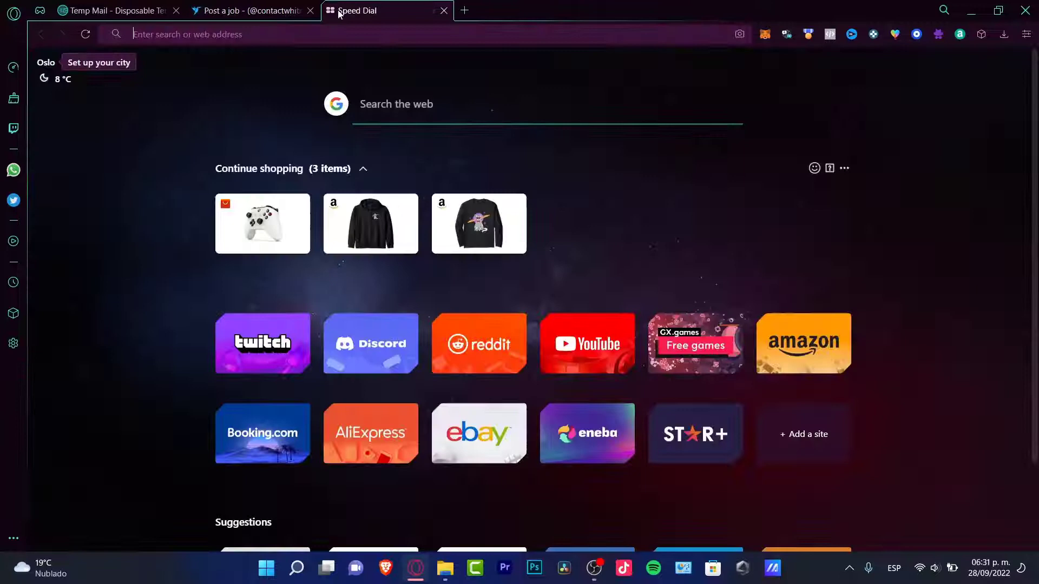
{"action": "type", "text": "freelancer.com"}
{"action": "key", "text": "Return"}
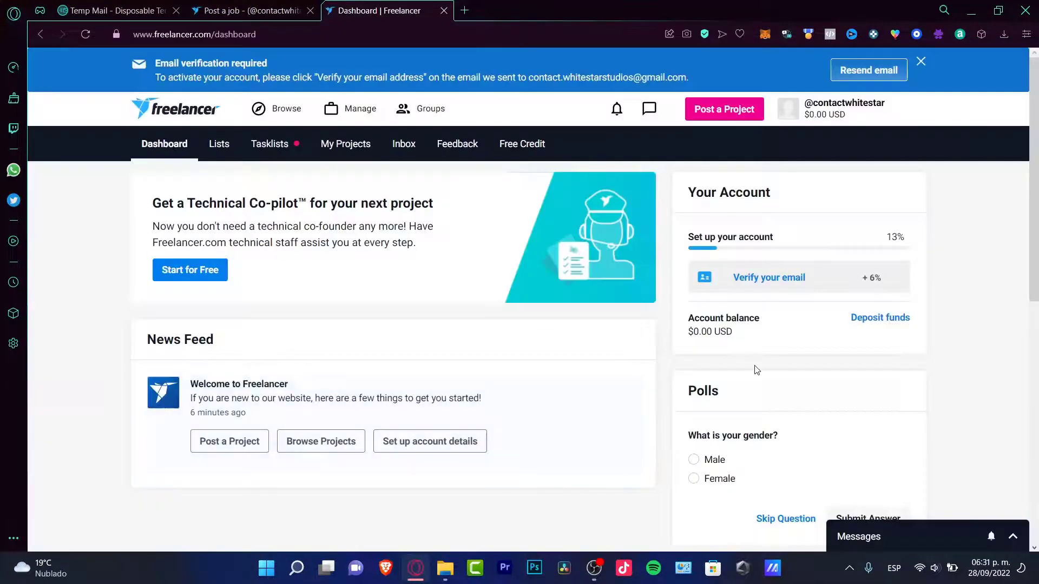
Open account Settings and look over the Profile Details fields
{"action": "left_click", "coordinate": [858, 114]}
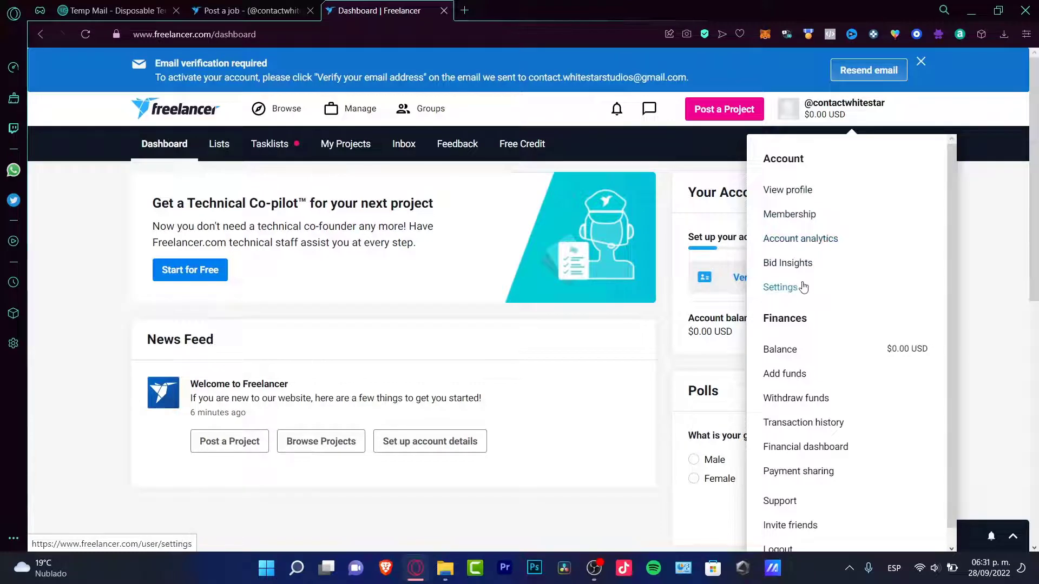
{"action": "left_click", "coordinate": [806, 287]}
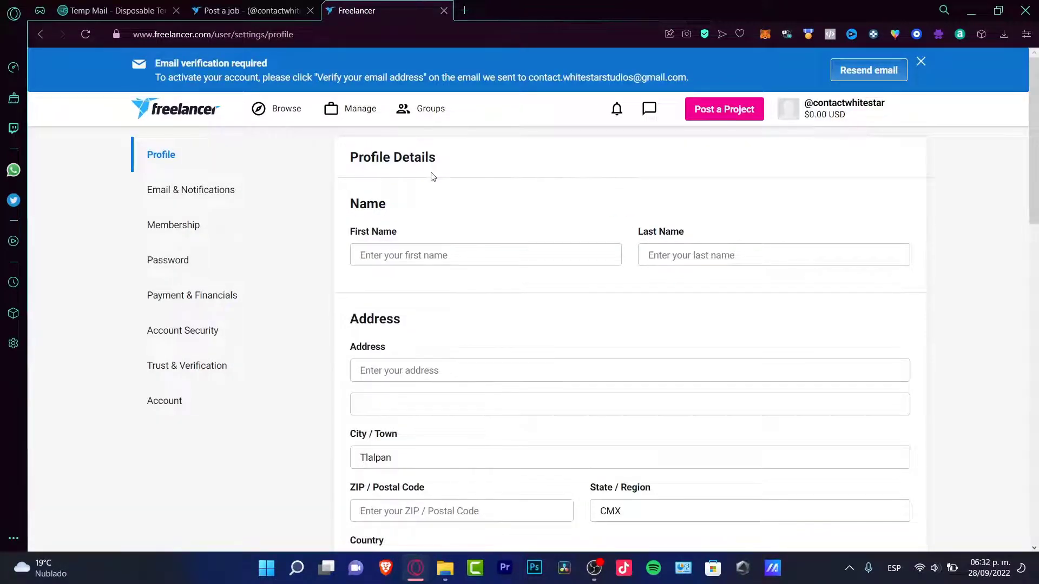
{"action": "left_click", "coordinate": [493, 257]}
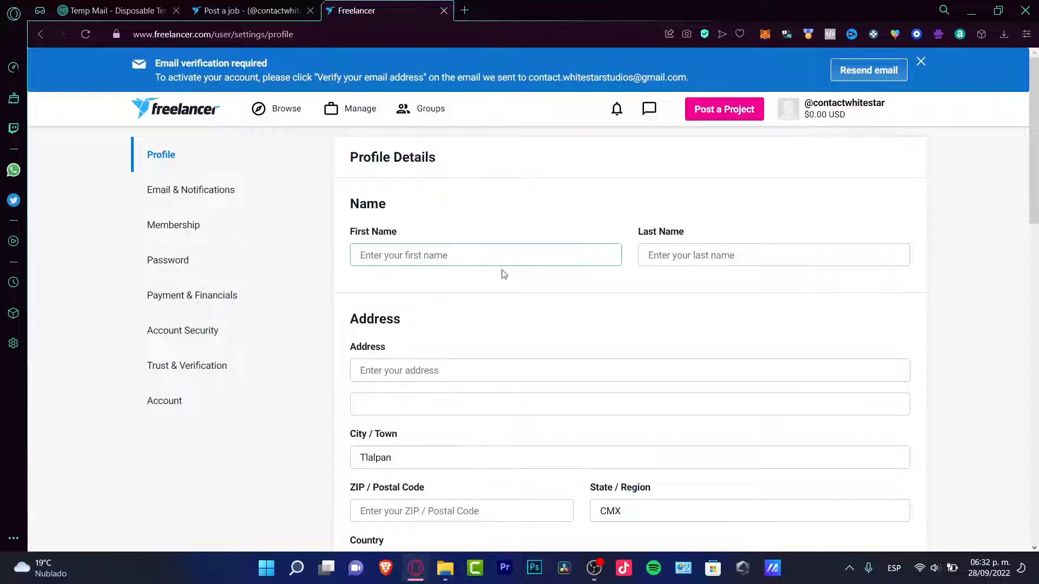
{"action": "scroll", "coordinate": [947, 246], "scroll_direction": "down", "scroll_amount": 6}
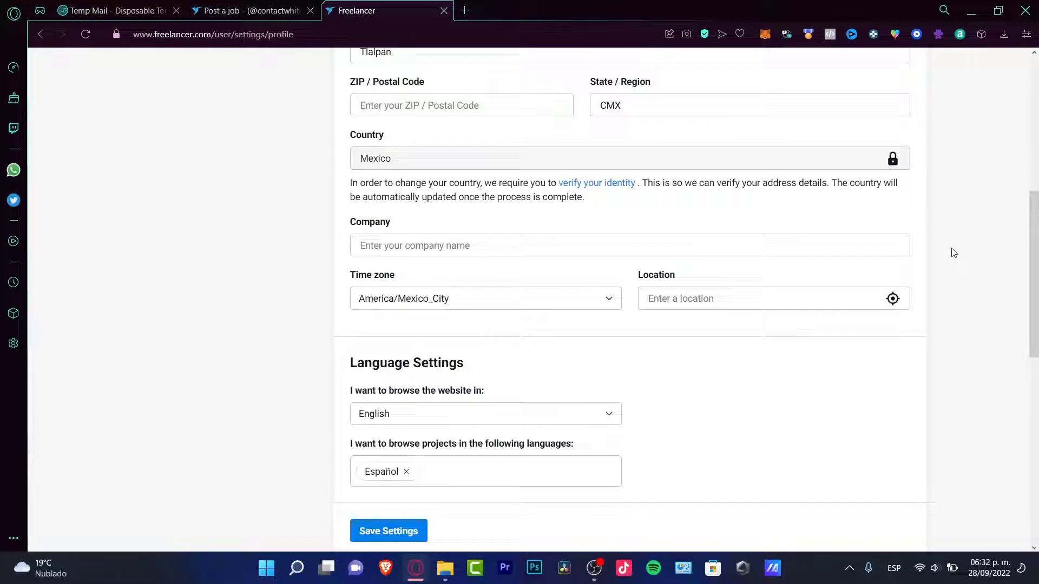
{"action": "scroll", "coordinate": [900, 492], "scroll_direction": "down", "scroll_amount": 3}
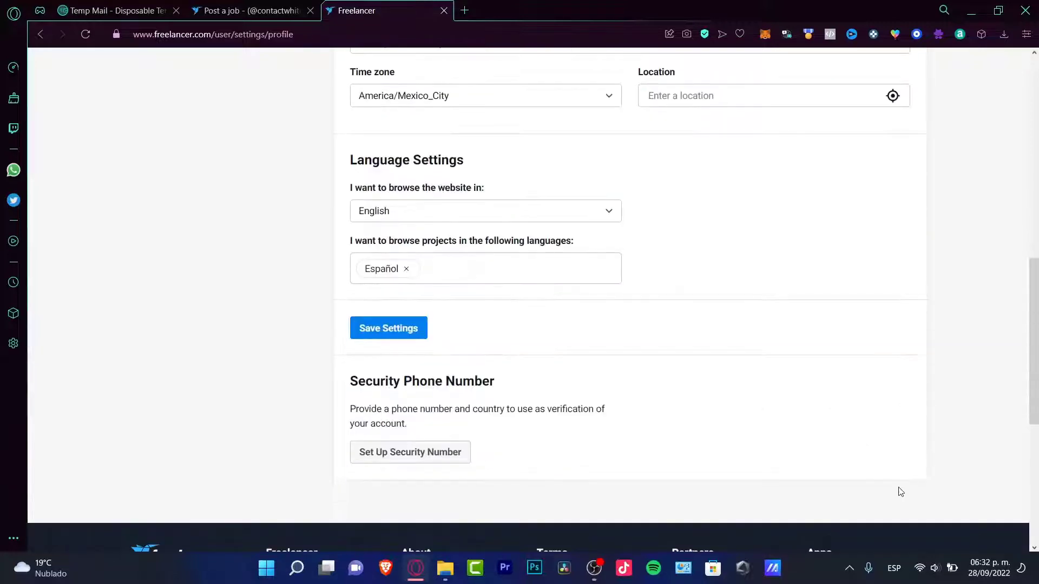
{"action": "scroll", "coordinate": [821, 209], "scroll_direction": "up", "scroll_amount": 10}
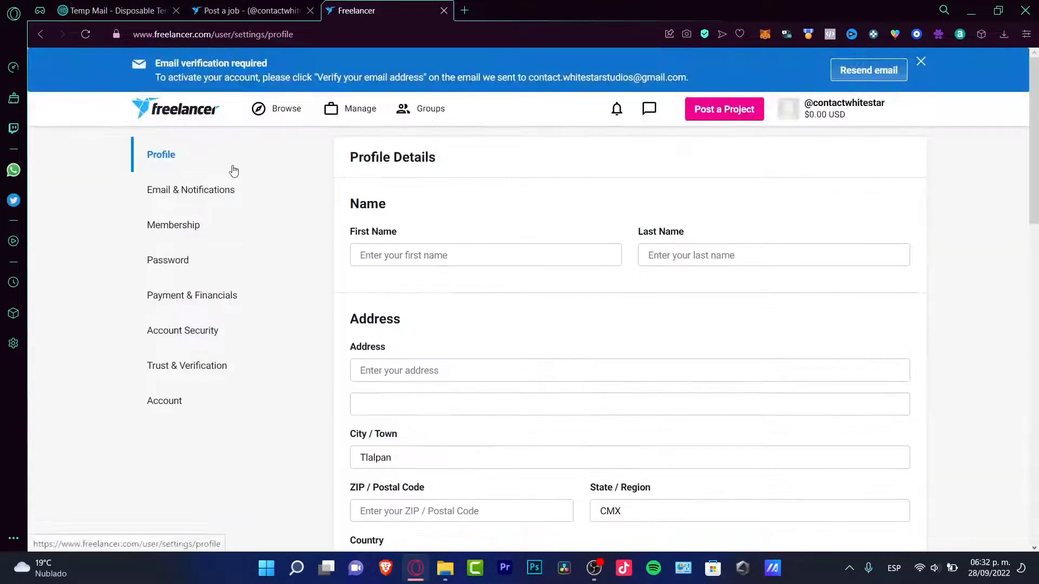
{"action": "left_click", "coordinate": [821, 115]}
View your own profile, checking its 0 recommendations and empty certifications
{"action": "left_click", "coordinate": [791, 190]}
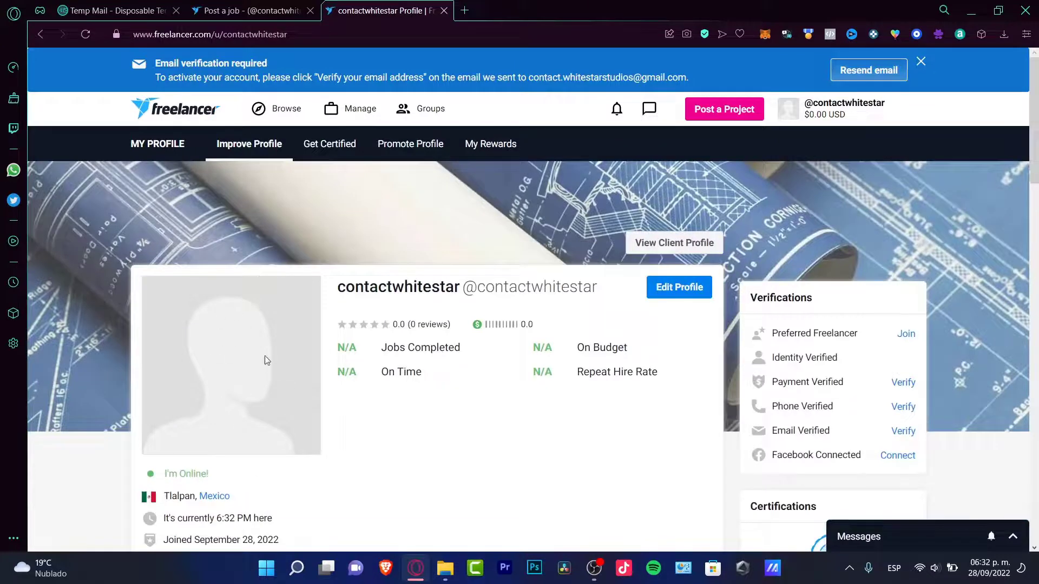
{"action": "scroll", "coordinate": [909, 228], "scroll_direction": "down", "scroll_amount": 3}
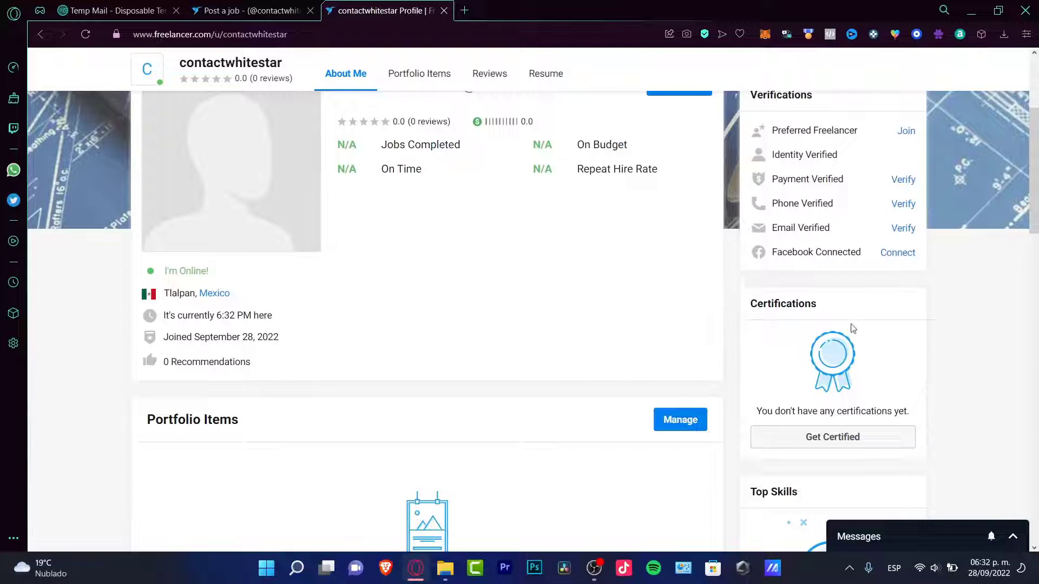
{"action": "scroll", "coordinate": [928, 392], "scroll_direction": "up", "scroll_amount": 3}
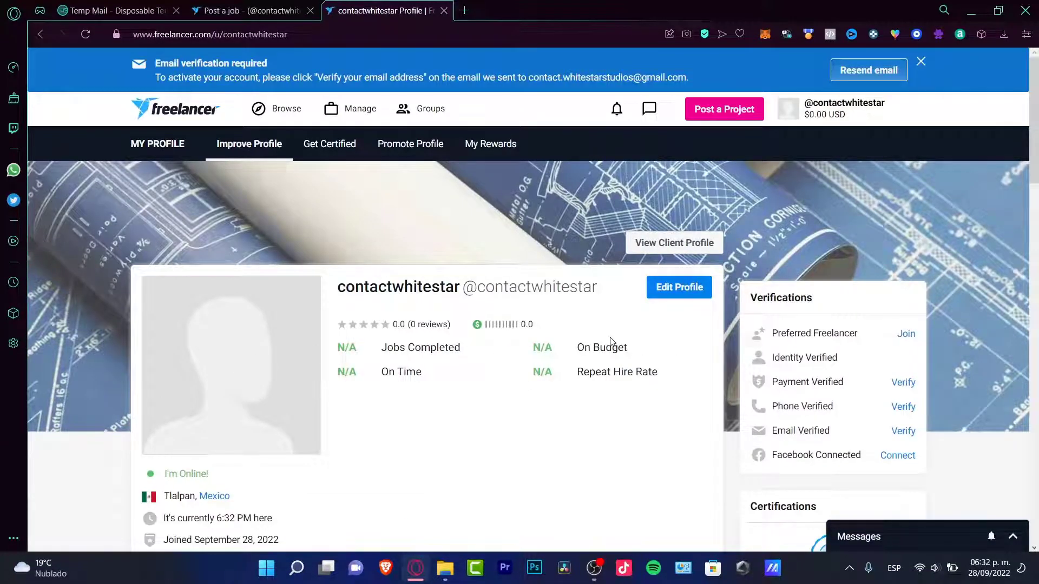
{"action": "scroll", "coordinate": [759, 338], "scroll_direction": "down", "scroll_amount": 3}
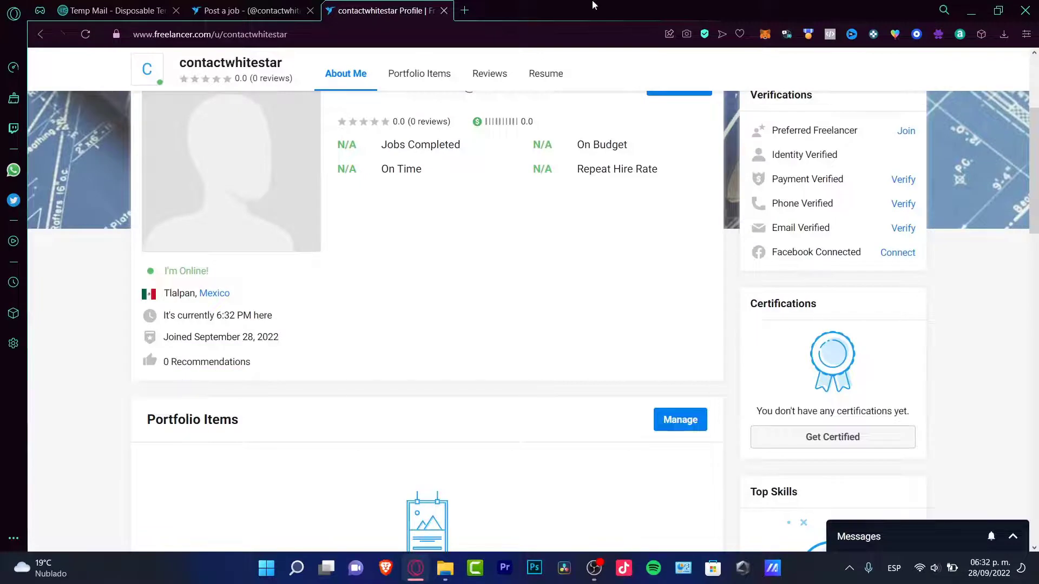
Name the project 'build me a website' and begin the description 'is a website for my brand,'
{"action": "left_click", "coordinate": [313, 13]}
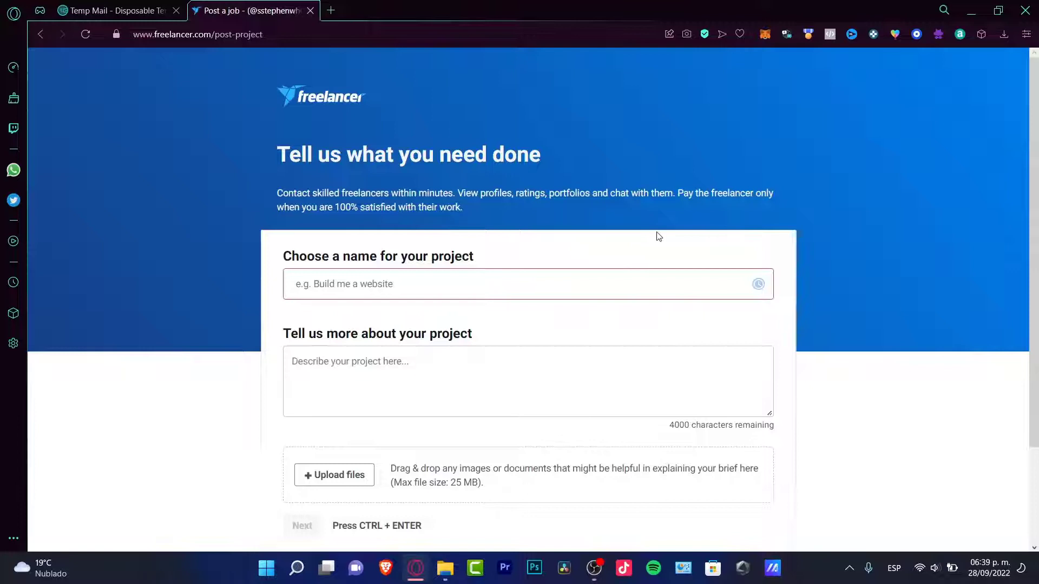
{"action": "left_click_drag", "start_coordinate": [501, 256], "coordinate": [282, 257]}
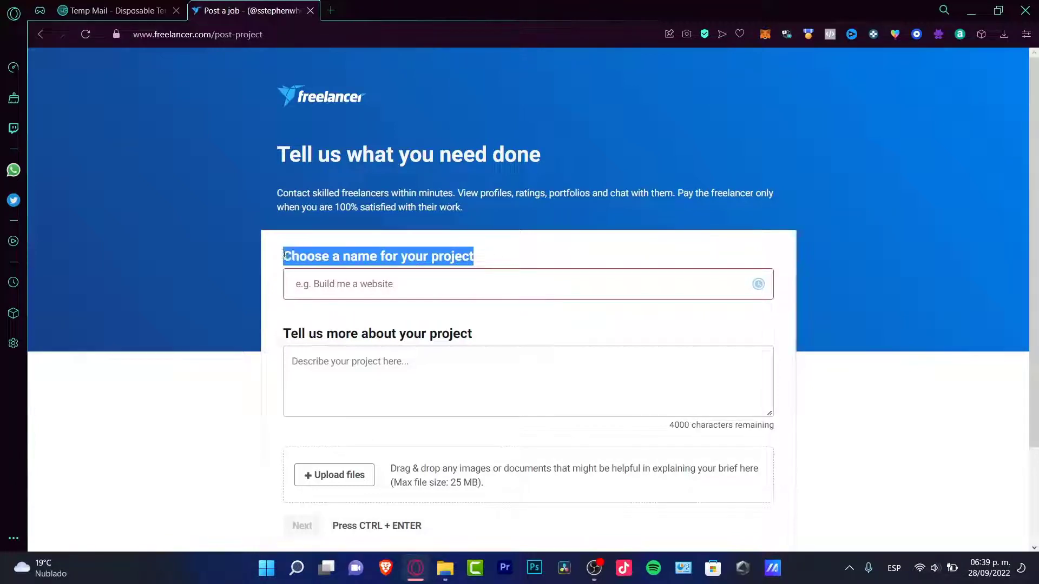
{"action": "left_click", "coordinate": [557, 216]}
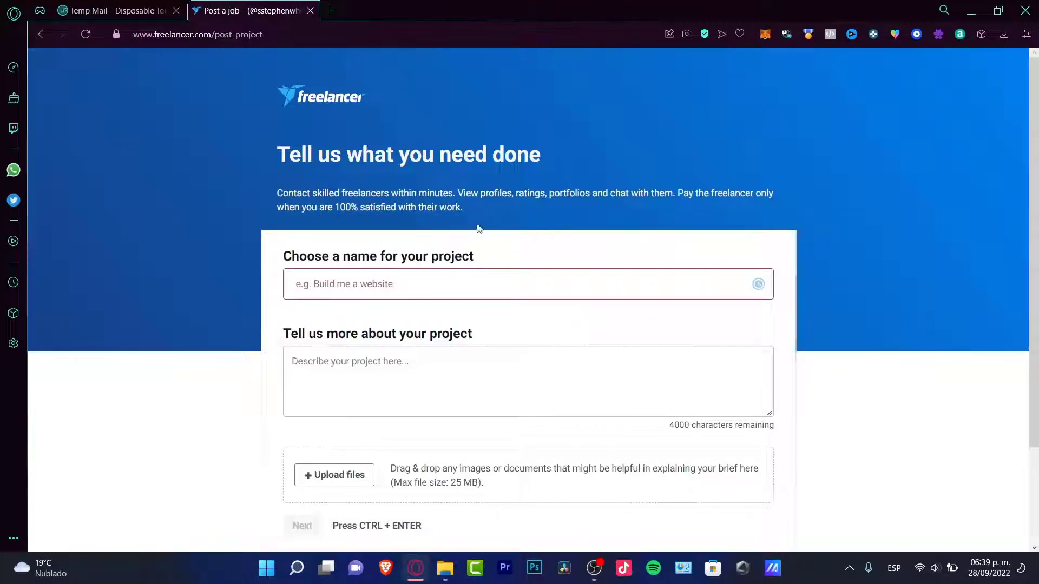
{"action": "left_click", "coordinate": [400, 274]}
{"action": "type", "text": "build me a website"}
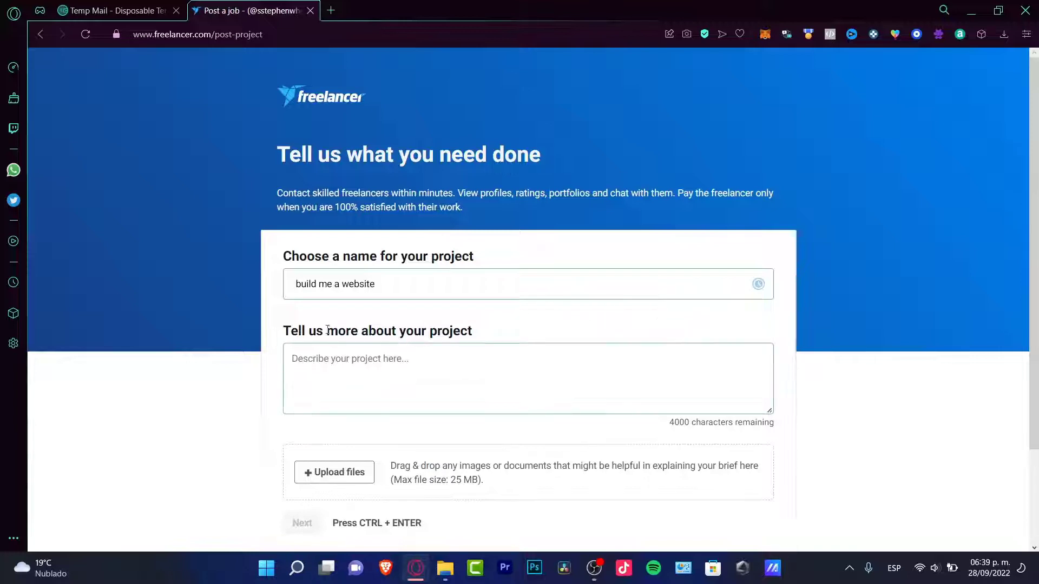
{"action": "left_click_drag", "start_coordinate": [327, 329], "coordinate": [293, 284]}
{"action": "left_click", "coordinate": [505, 350]}
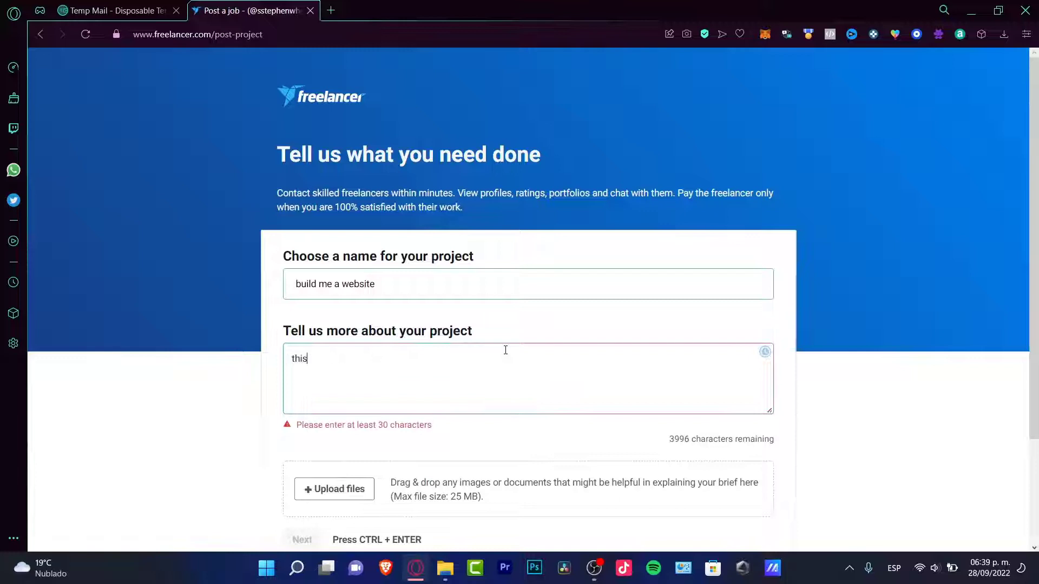
{"action": "type", "text": "is a we"}
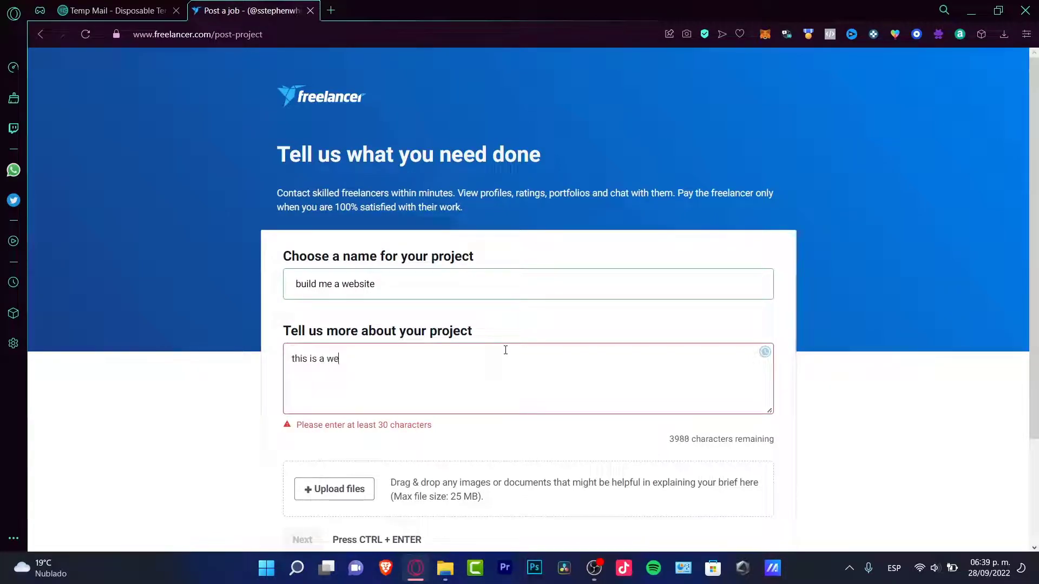
{"action": "type", "text": "bsite for my brand, my small company."}
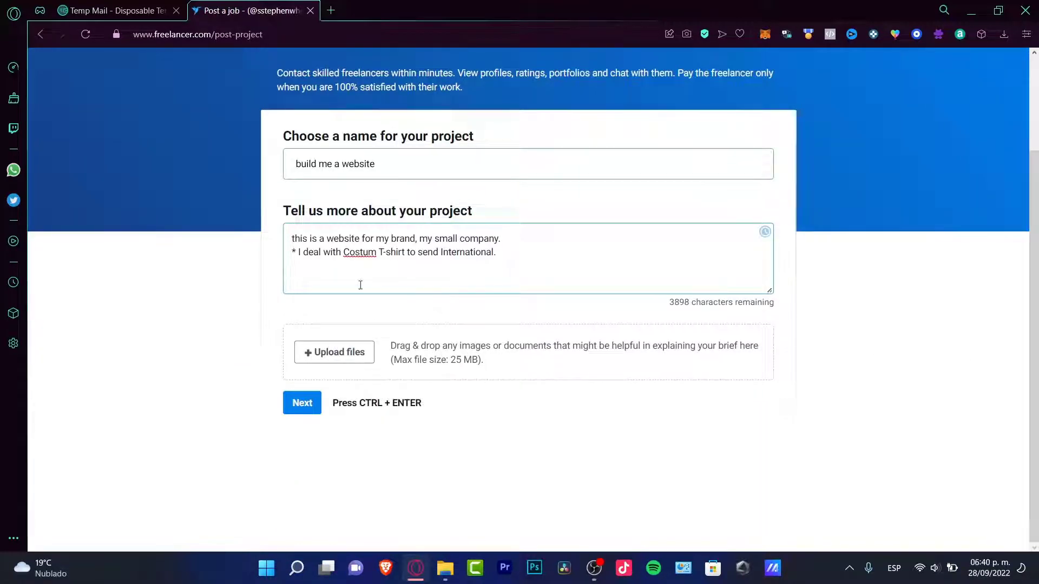
Attach the STAR LTD. logo and 2023 SPACE PLANNER images, then accept the suggested skills
{"action": "left_click", "coordinate": [357, 349]}
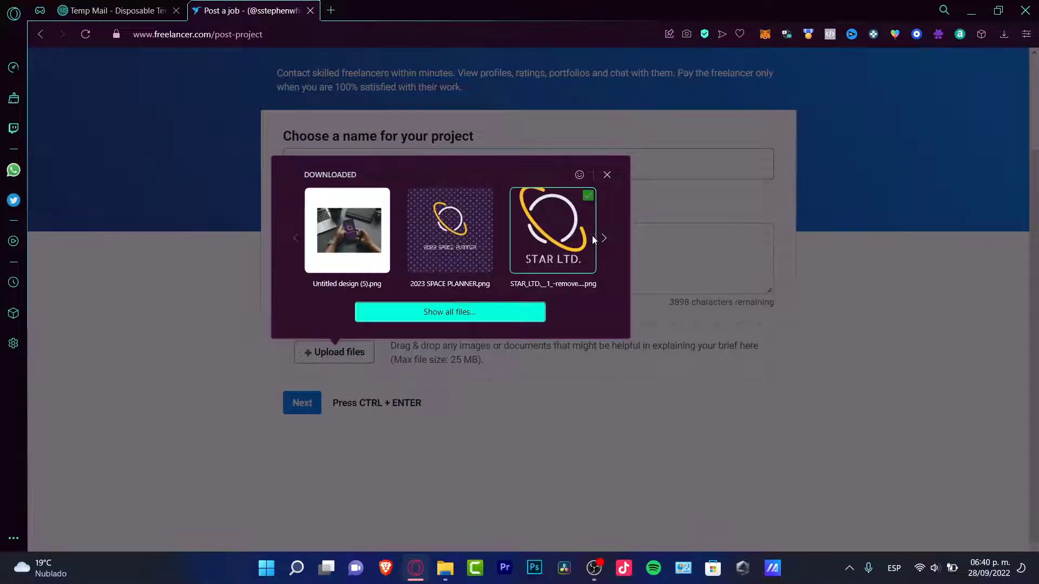
{"action": "left_click", "coordinate": [567, 239]}
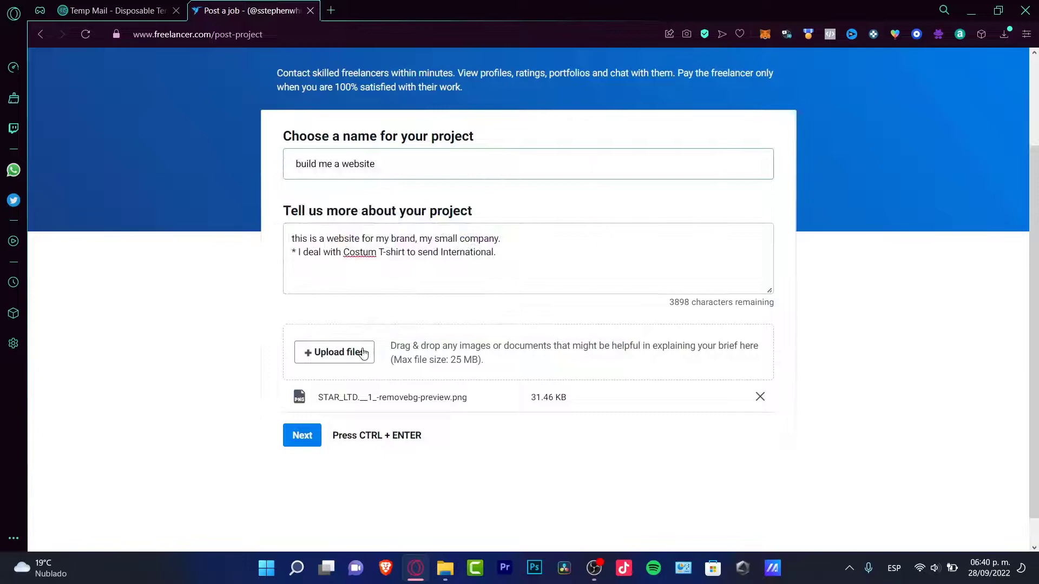
{"action": "left_click", "coordinate": [333, 353]}
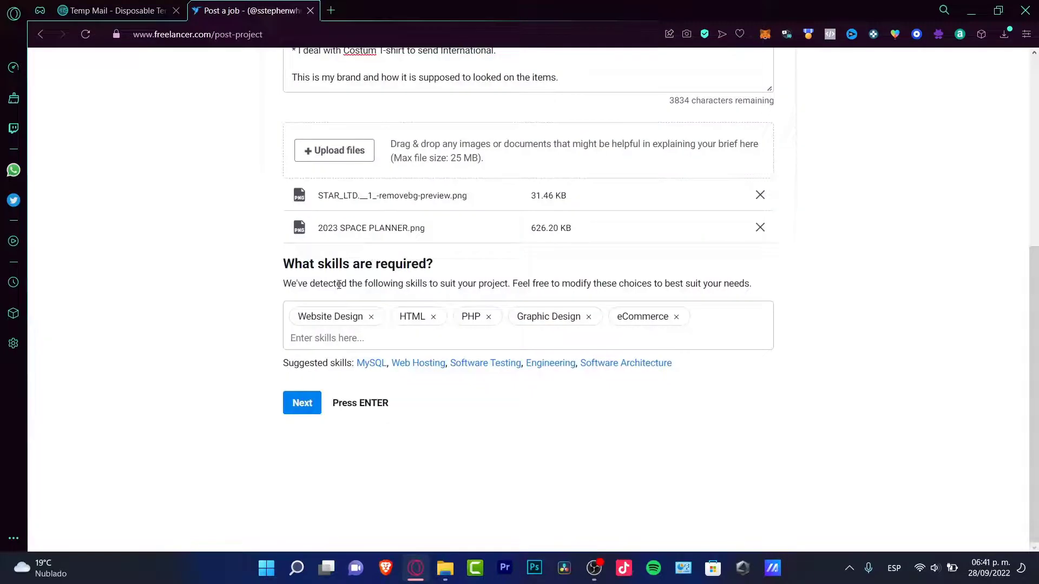
{"action": "left_click_drag", "start_coordinate": [323, 284], "coordinate": [513, 282]}
{"action": "key", "text": "Return"}
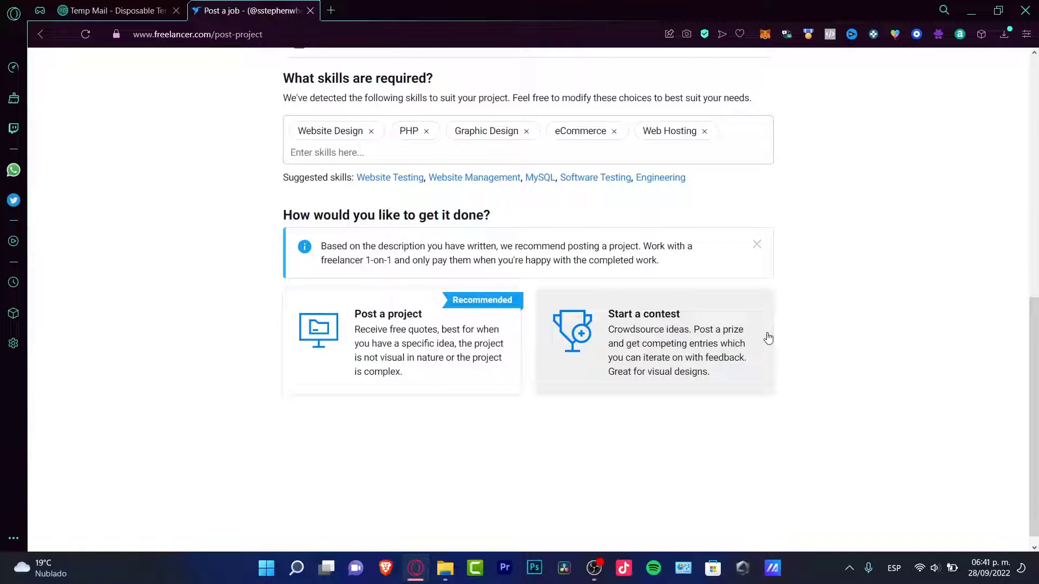
Choose 'Post a project' and move on to the pay-by-the-hour option
{"action": "left_click", "coordinate": [457, 390]}
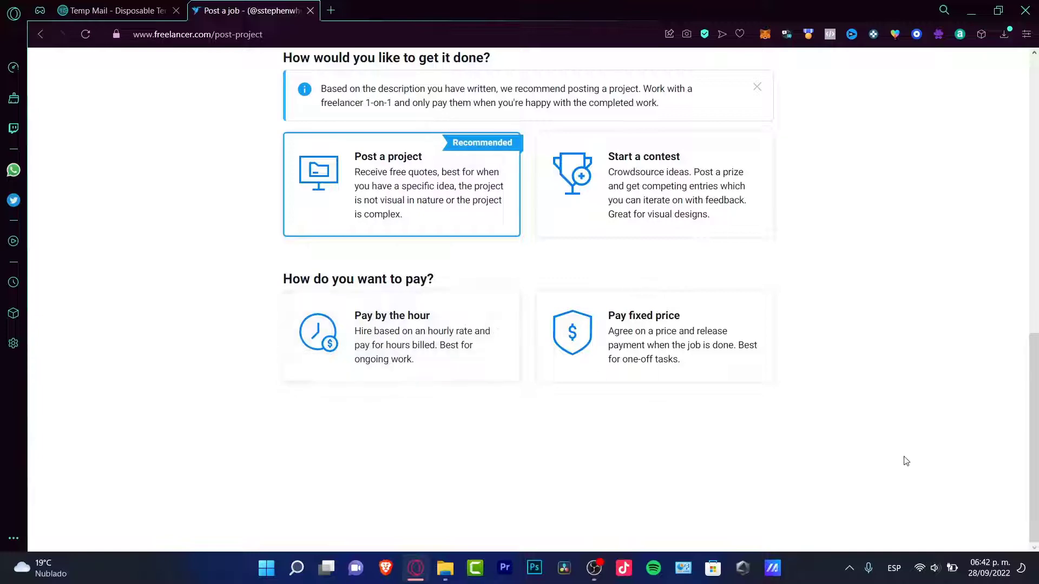
{"action": "key", "text": "alt+Left"}
{"action": "scroll", "coordinate": [958, 351], "scroll_direction": "down", "scroll_amount": 10}
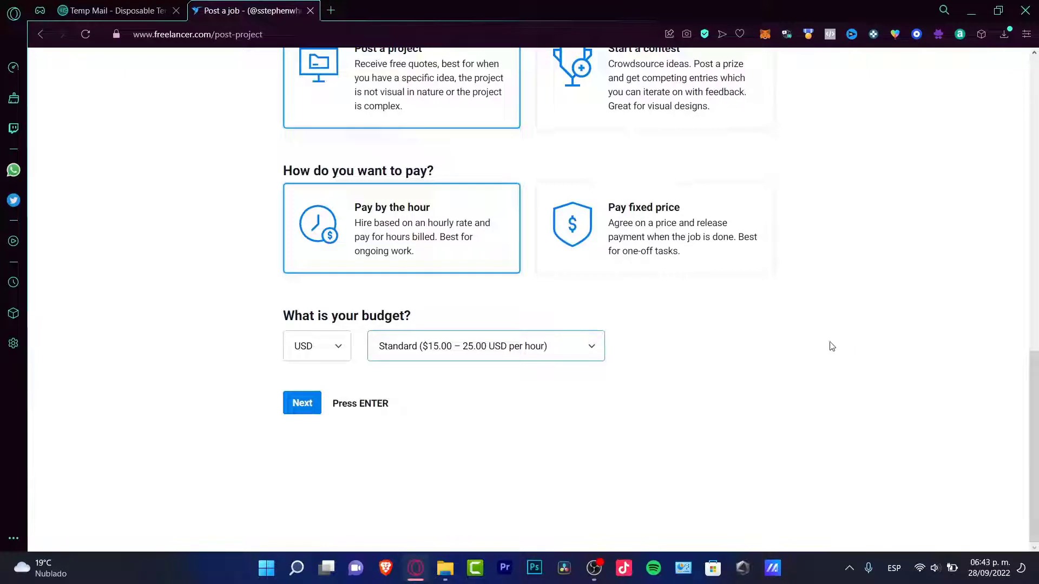
Set the hourly budget to Basic ($2.00 – 8.00 USD per hour)
{"action": "left_click", "coordinate": [590, 351]}
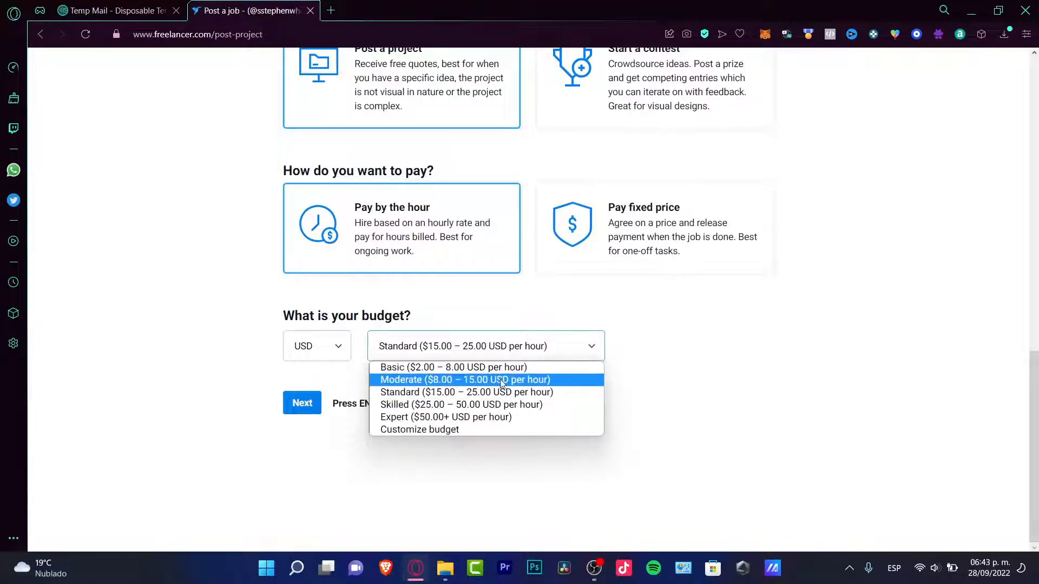
{"action": "left_click", "coordinate": [427, 379]}
{"action": "left_click", "coordinate": [429, 351]}
{"action": "left_click", "coordinate": [429, 368]}
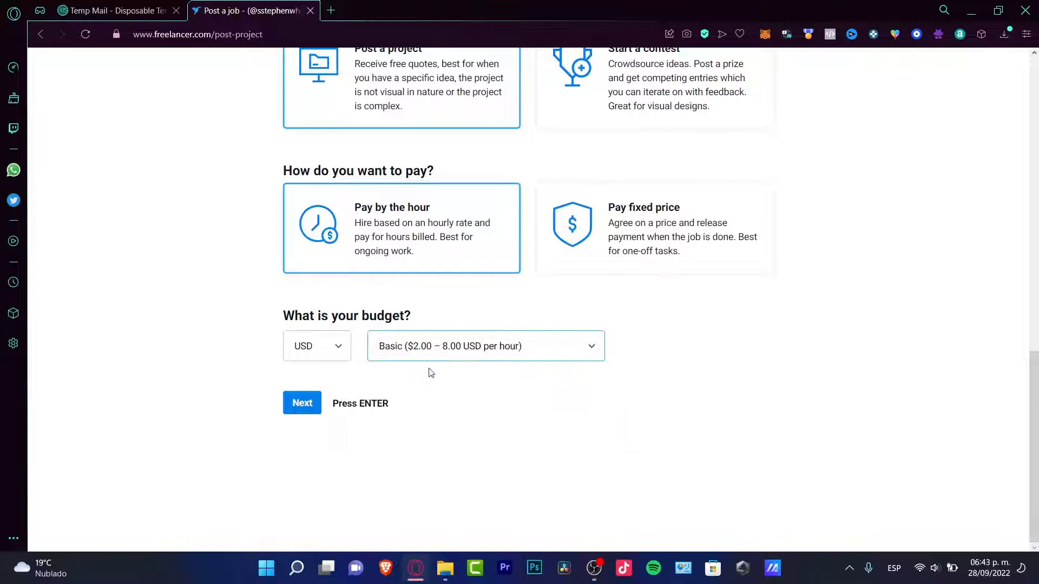
{"action": "key", "text": "Return"}
Review the project details and publish the 'build me a website' project
{"action": "left_click_drag", "start_coordinate": [313, 121], "coordinate": [523, 161]}
{"action": "left_click_drag", "start_coordinate": [305, 250], "coordinate": [372, 255]}
{"action": "left_click", "coordinate": [696, 346]}
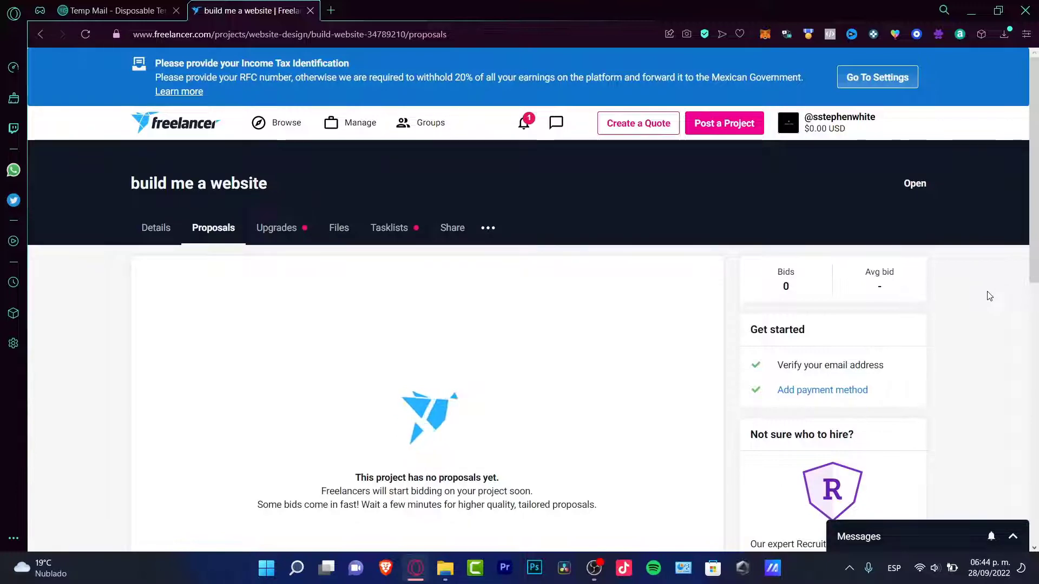
Scroll through the incoming bid cards and check the current bid count
{"action": "scroll", "coordinate": [652, 403], "scroll_direction": "down", "scroll_amount": 3}
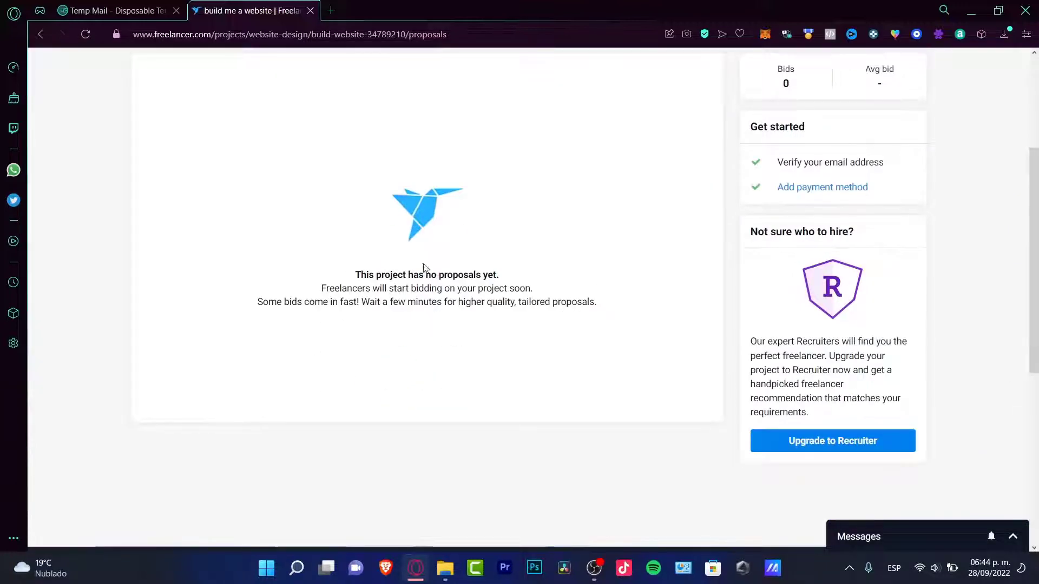
{"action": "scroll", "coordinate": [587, 329], "scroll_direction": "up", "scroll_amount": 3}
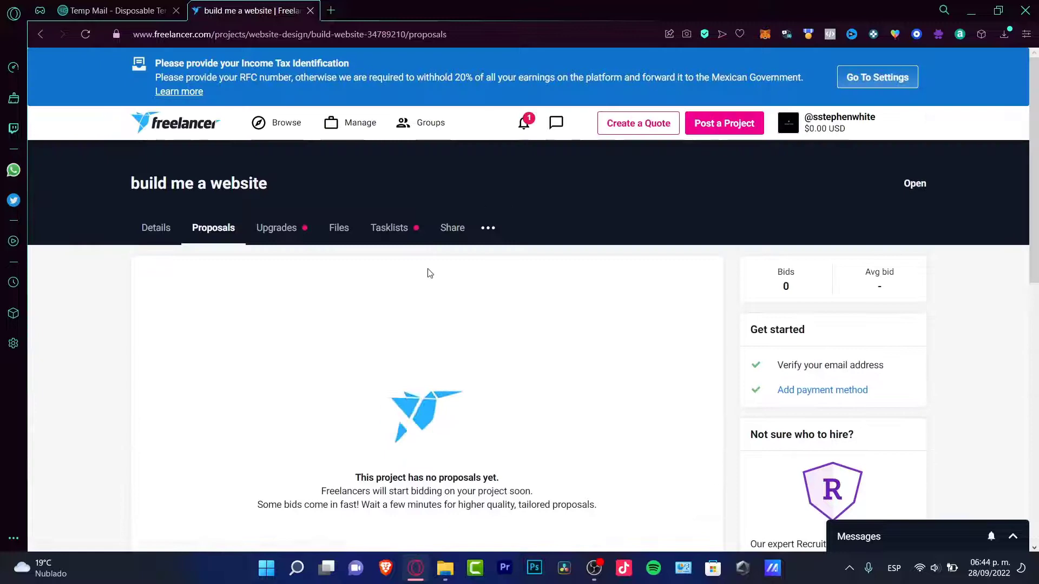
{"action": "scroll", "coordinate": [1037, 209], "scroll_direction": "down", "scroll_amount": 10}
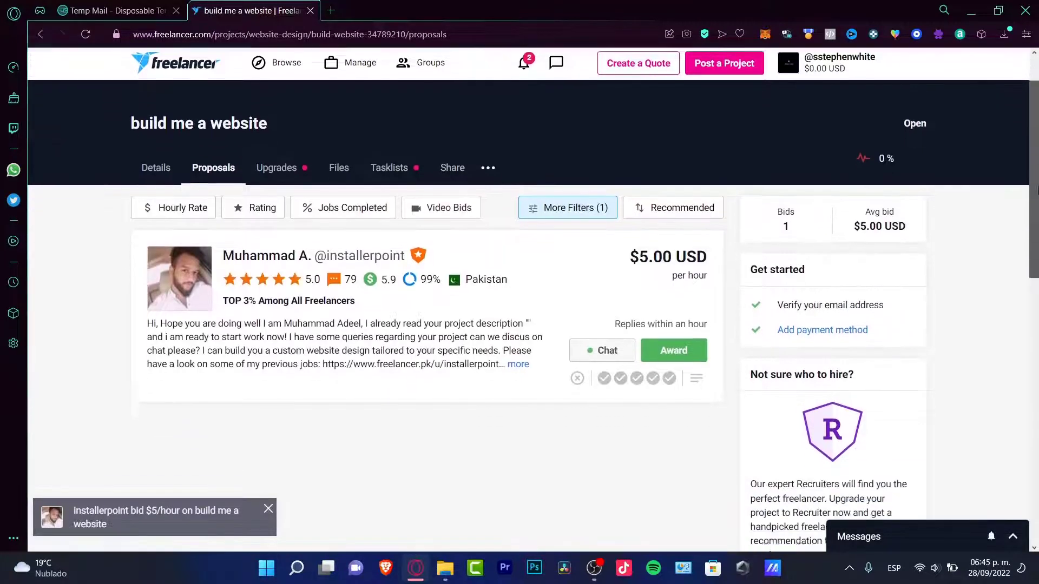
{"action": "scroll", "coordinate": [1002, 187], "scroll_direction": "up", "scroll_amount": 7}
{"action": "scroll", "coordinate": [1002, 186], "scroll_direction": "up", "scroll_amount": 3}
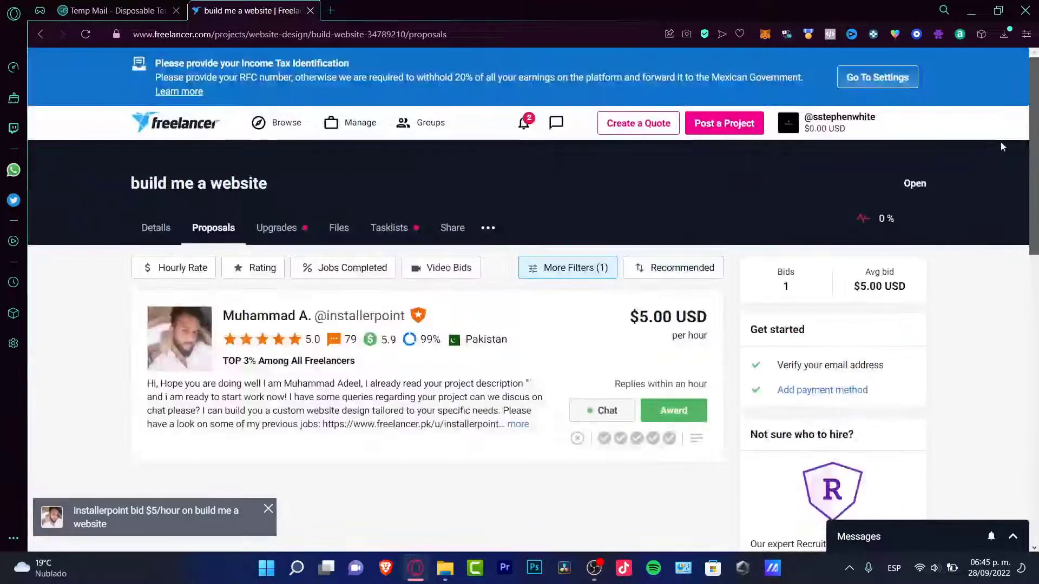
{"action": "scroll", "coordinate": [1015, 174], "scroll_direction": "down", "scroll_amount": 1}
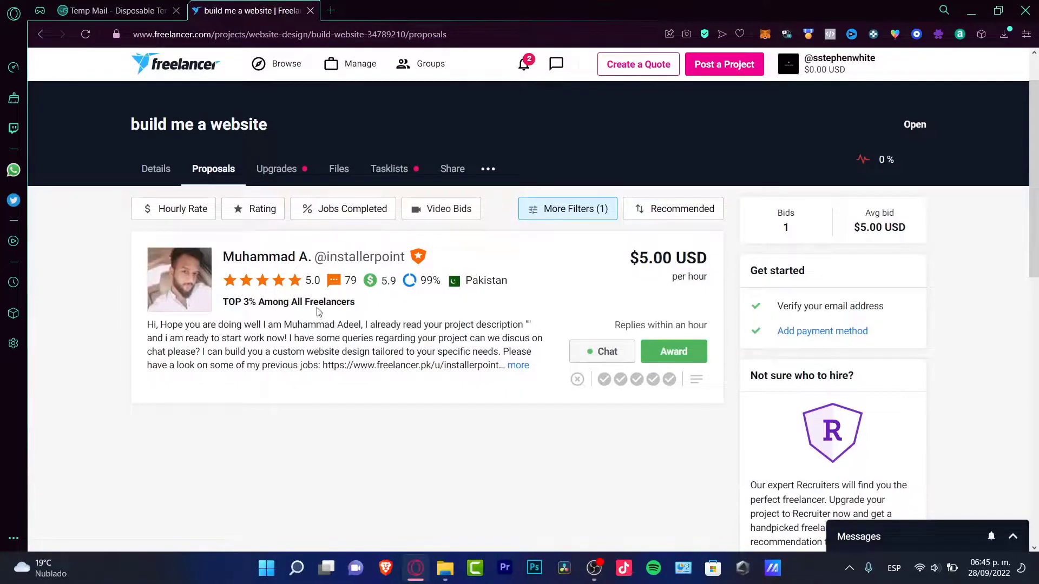
{"action": "left_click_drag", "start_coordinate": [204, 325], "coordinate": [298, 351]}
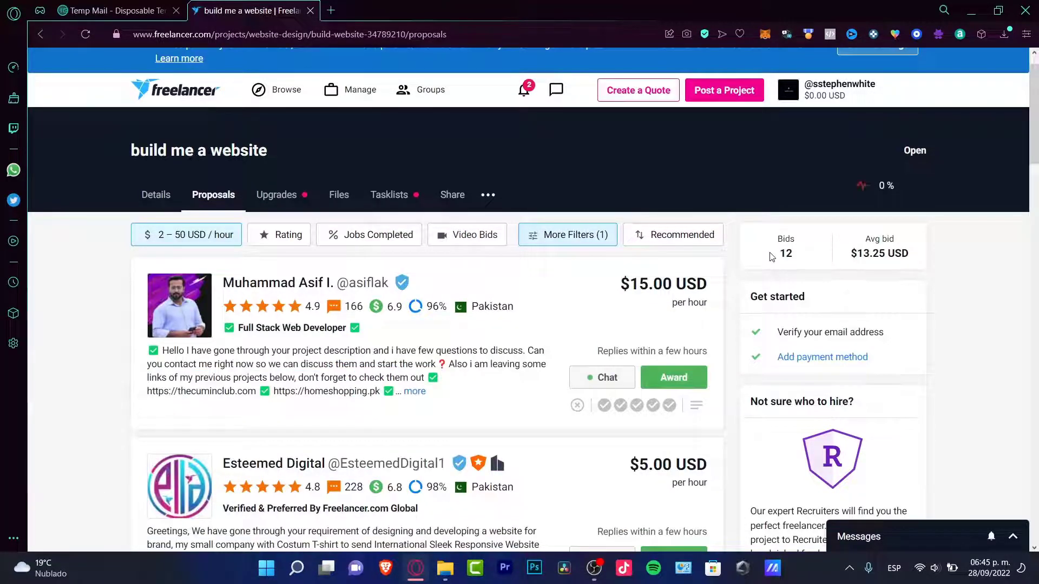
{"action": "double_click", "coordinate": [785, 254]}
{"action": "scroll", "coordinate": [595, 405], "scroll_direction": "down", "scroll_amount": 20}
{"action": "scroll", "coordinate": [595, 404], "scroll_direction": "up", "scroll_amount": 20}
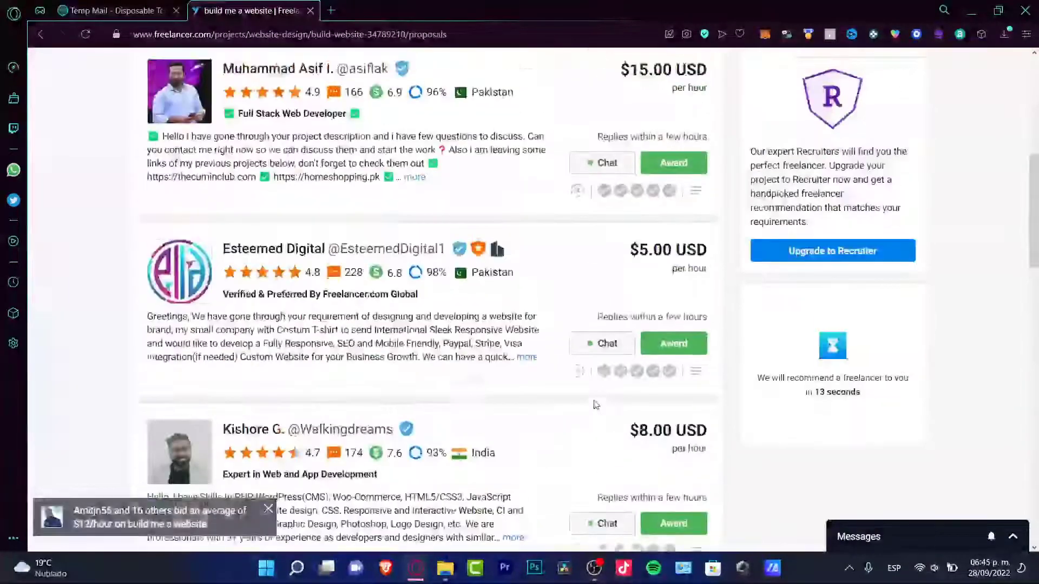
{"action": "scroll", "coordinate": [595, 405], "scroll_direction": "down", "scroll_amount": 7}
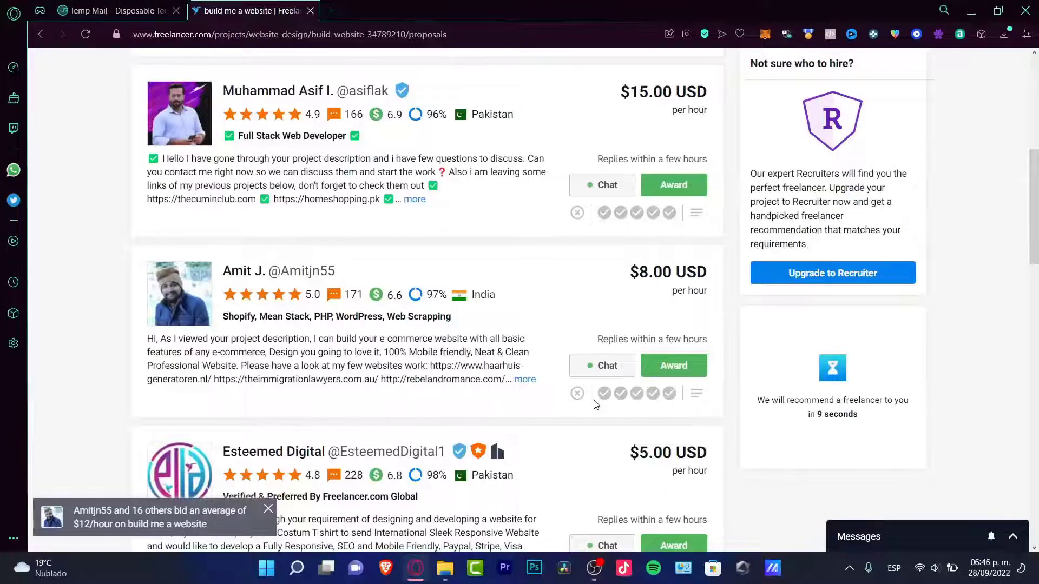
{"action": "scroll", "coordinate": [595, 404], "scroll_direction": "down", "scroll_amount": 4}
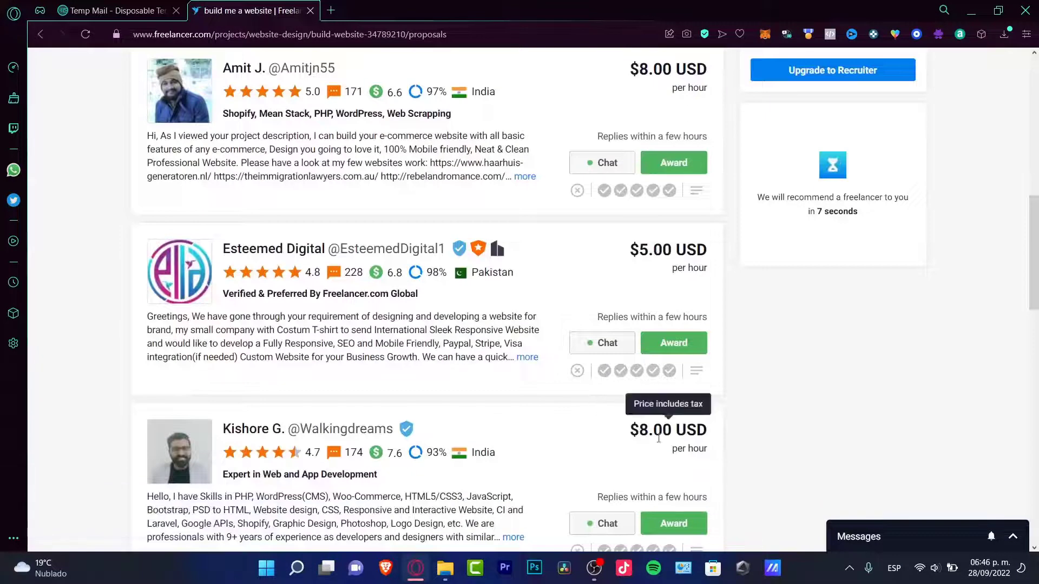
{"action": "scroll", "coordinate": [595, 405], "scroll_direction": "down", "scroll_amount": 4}
{"action": "mouse_move", "coordinate": [402, 230]}
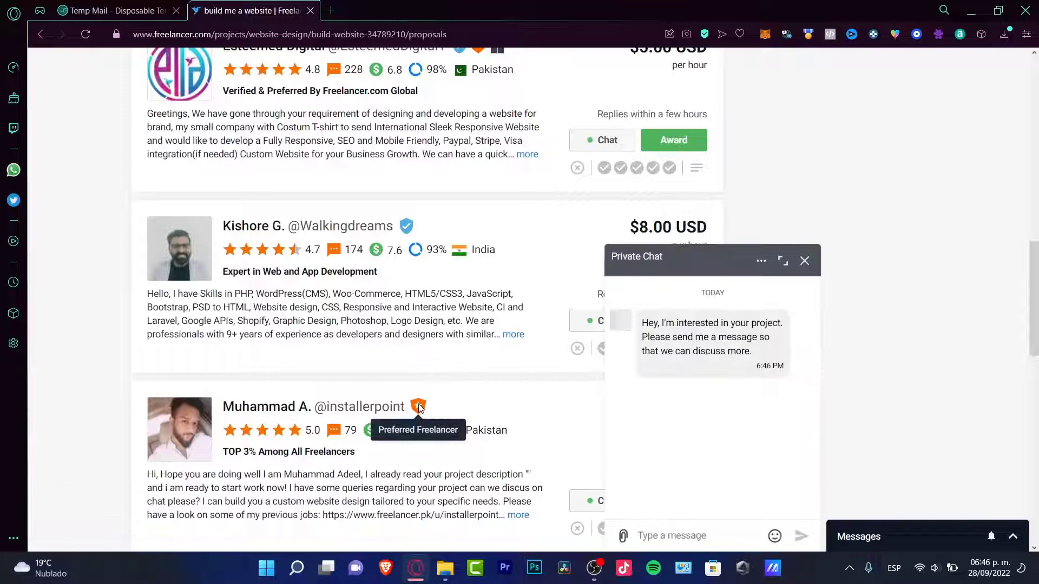
Read the private chat message and review the 33 bids averaging $9.52 per hour
{"action": "scroll", "coordinate": [419, 408], "scroll_direction": "down", "scroll_amount": 3}
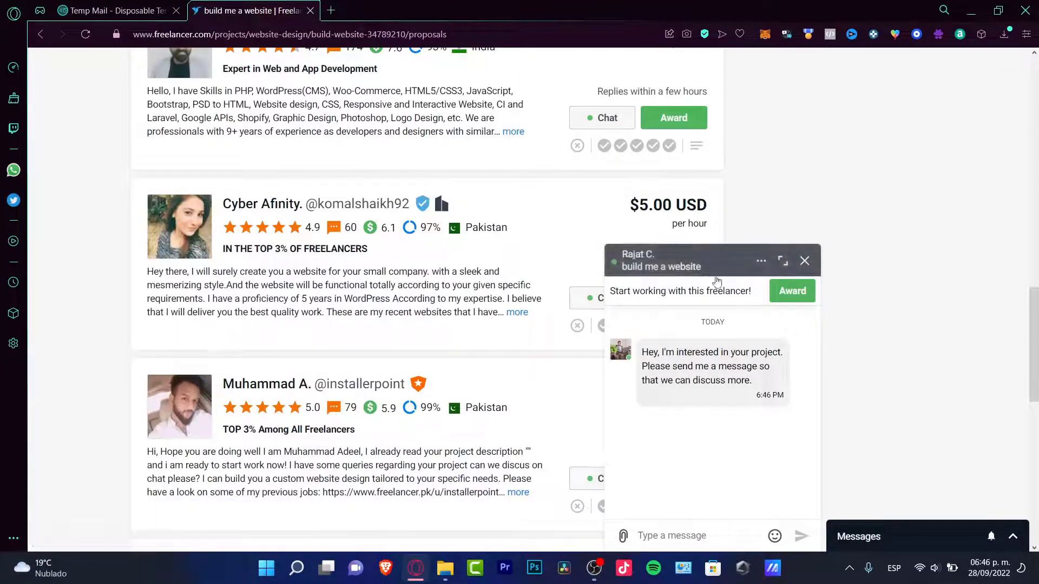
{"action": "mouse_move", "coordinate": [668, 380]}
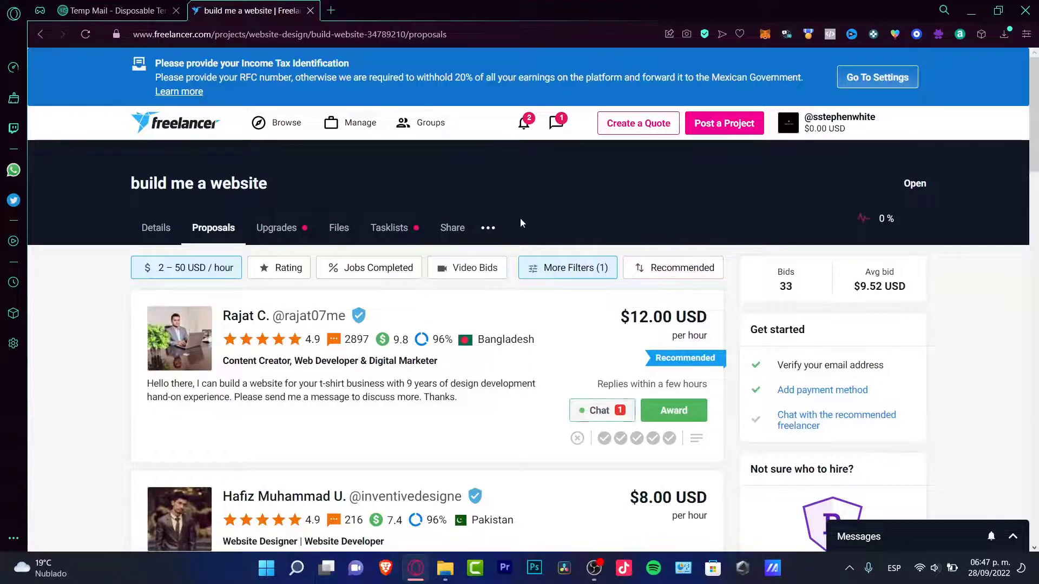
{"action": "left_click", "coordinate": [488, 228]}
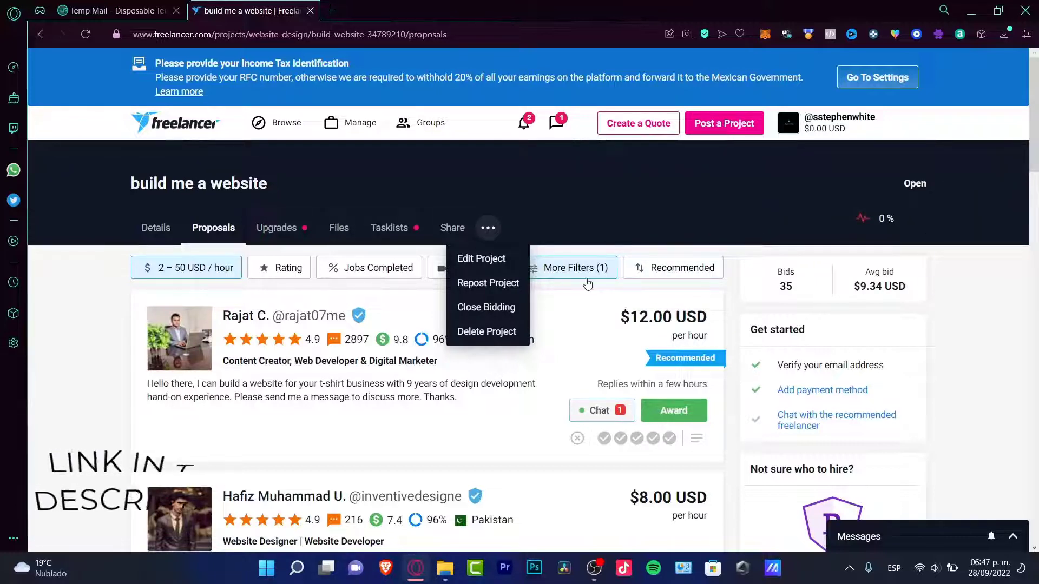
{"action": "left_click", "coordinate": [614, 298]}
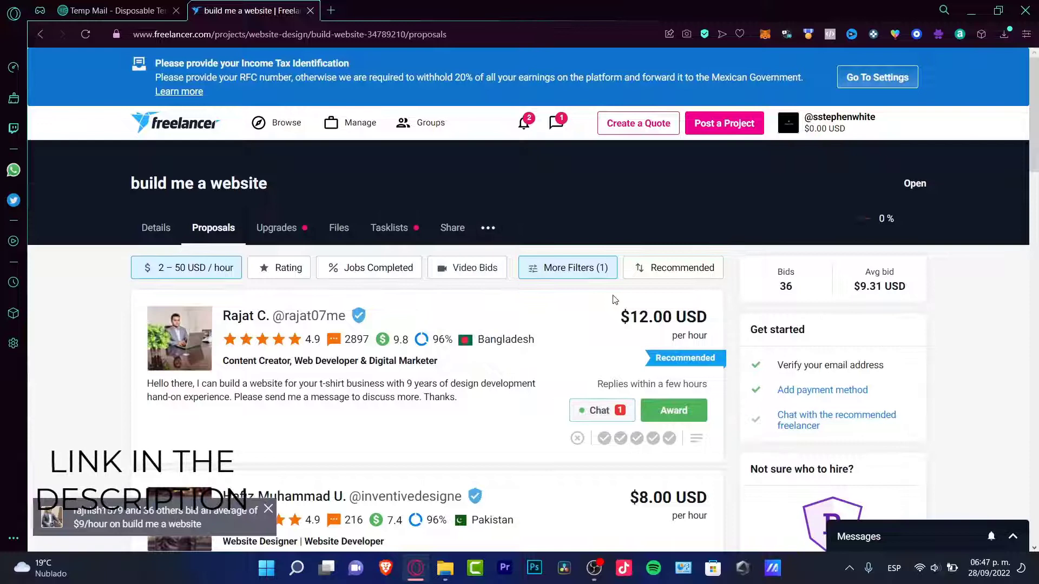